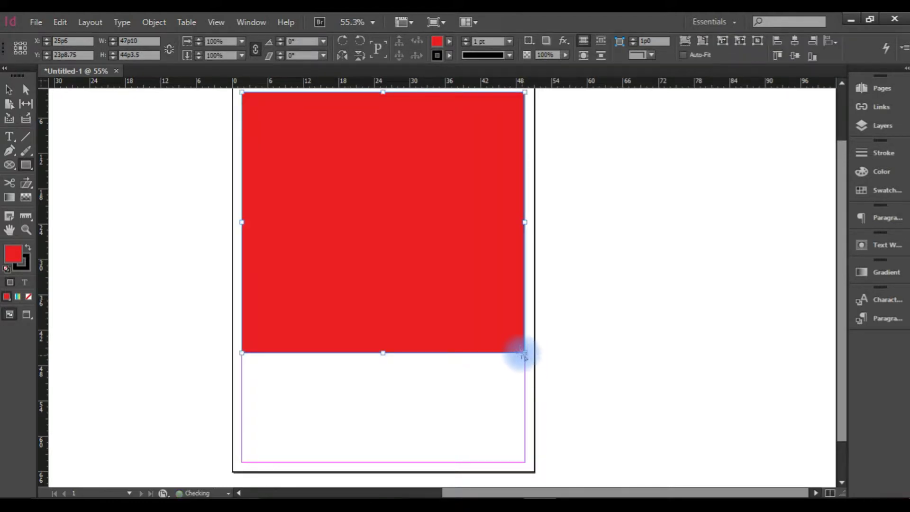
Redefine the large rectangle's red fill swatch as the beige process colour C=11 M=23 Y=31 K=0.
click(449, 43)
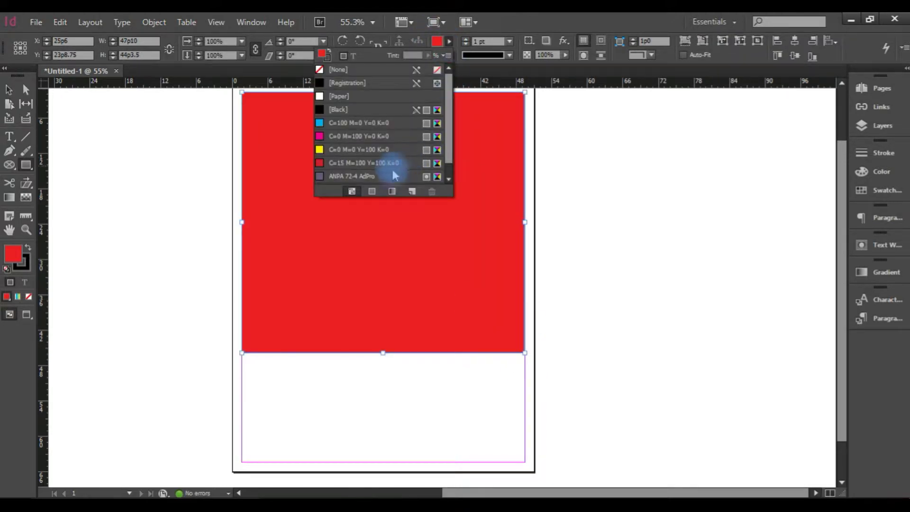
double_click(324, 162)
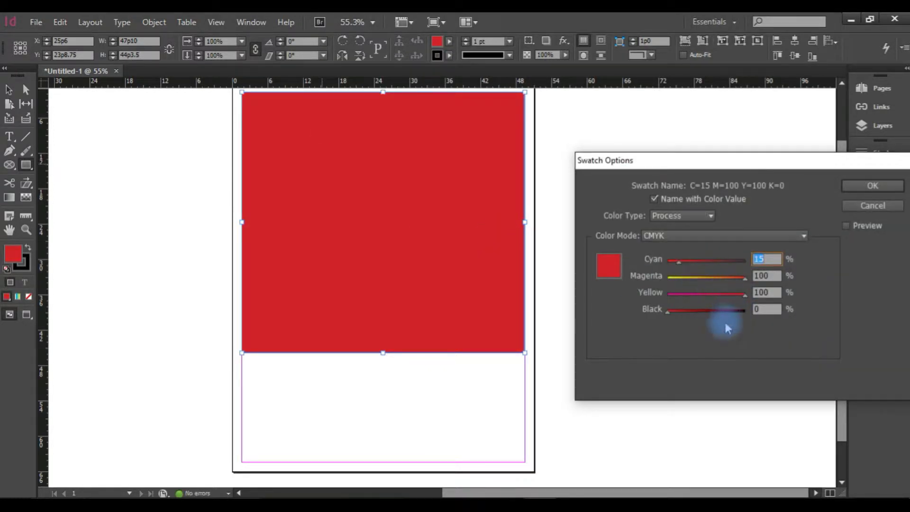
drag(745, 295, 694, 302)
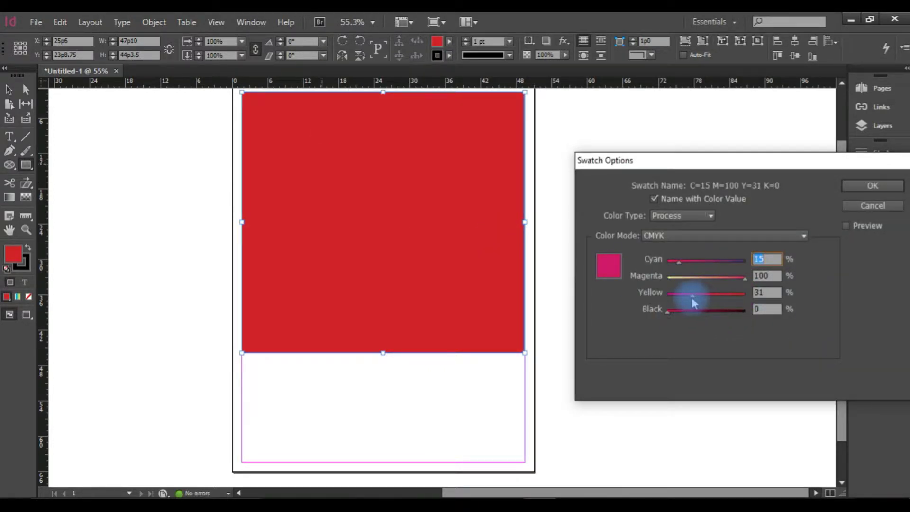
drag(743, 284, 686, 285)
click(873, 186)
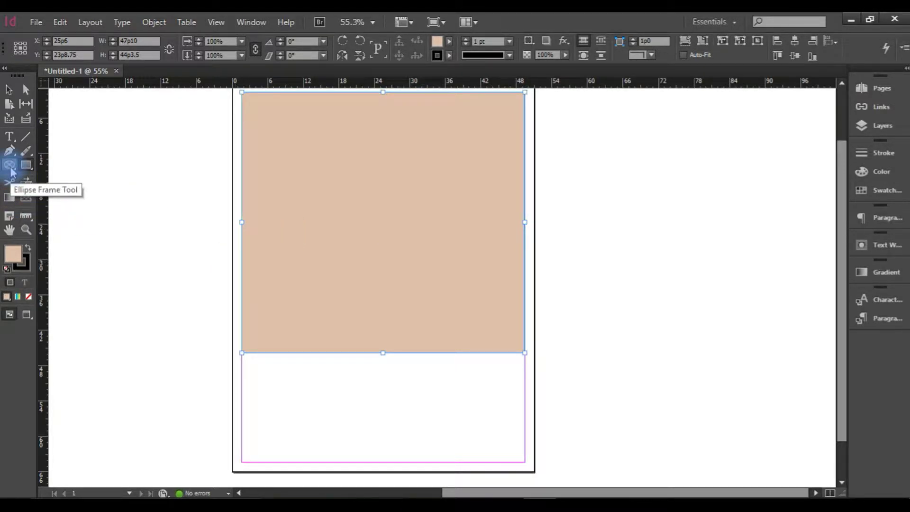
Draw a rectangle frame about 47p10 wide and 5p11 high across the upper edge of the beige rectangle.
drag(11, 173, 50, 163)
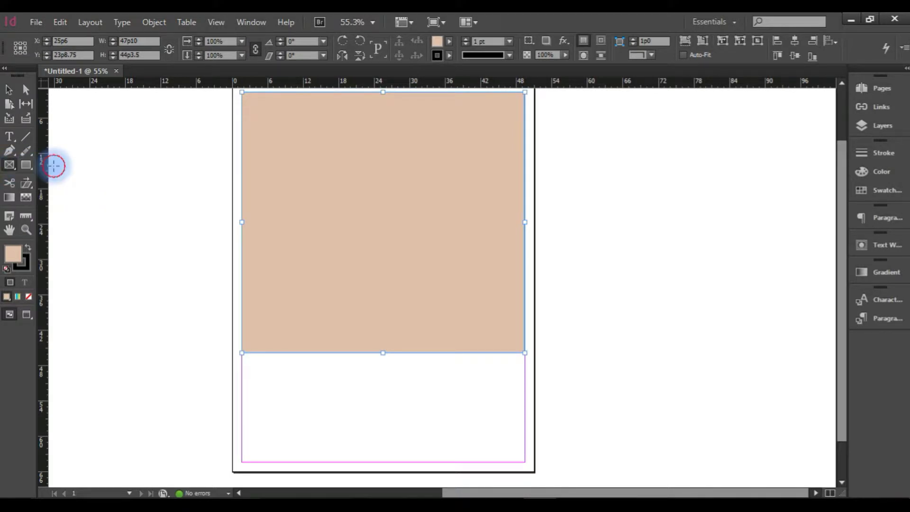
scroll(289, 175, up, 1)
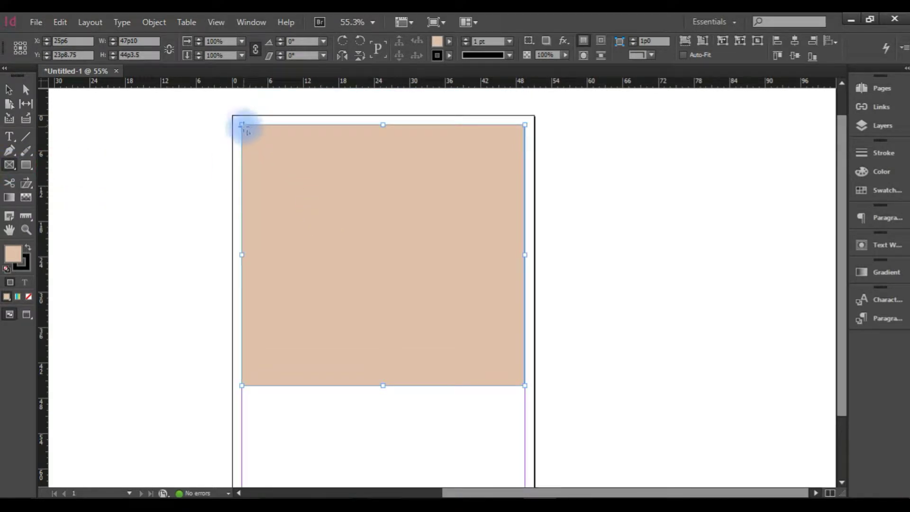
drag(242, 125, 526, 161)
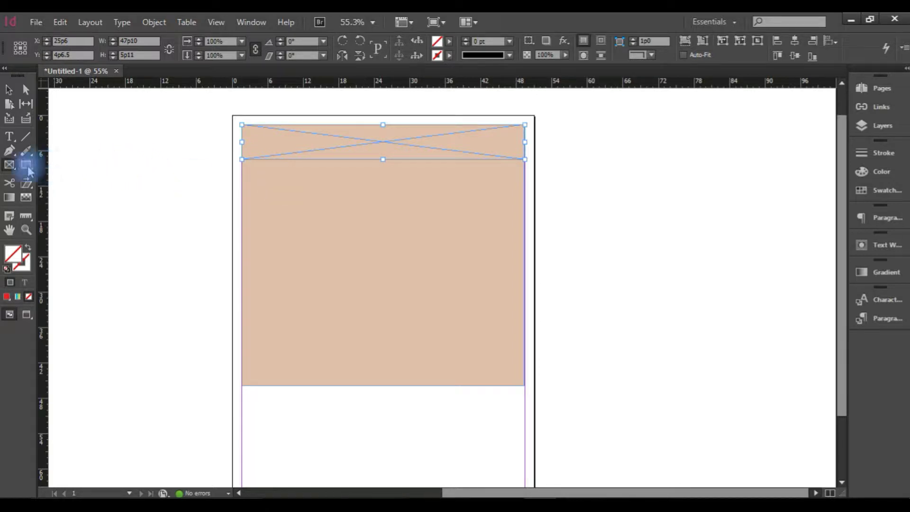
Draw two rectangle frames below the banner frame, about 19p5 by 14p7 at the left margin and 14p8 by 14p1 at the right margin.
click(9, 165)
click(43, 163)
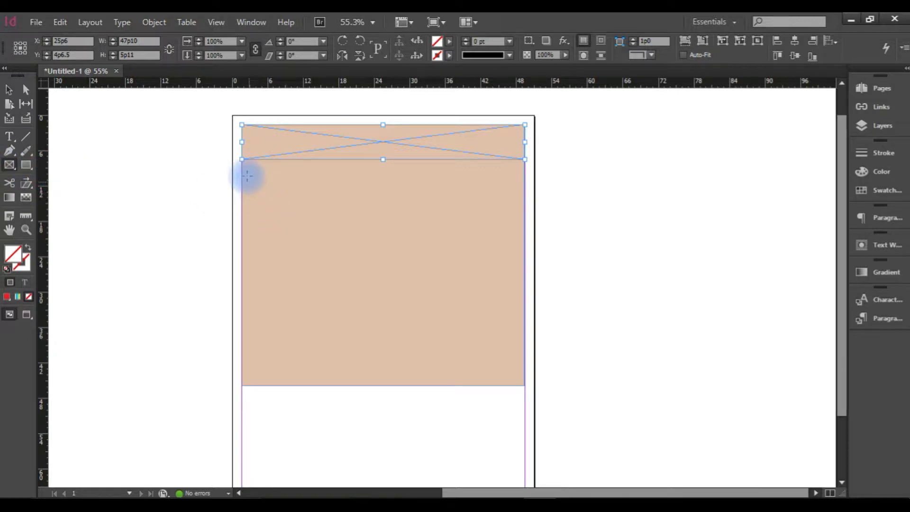
drag(242, 169, 356, 255)
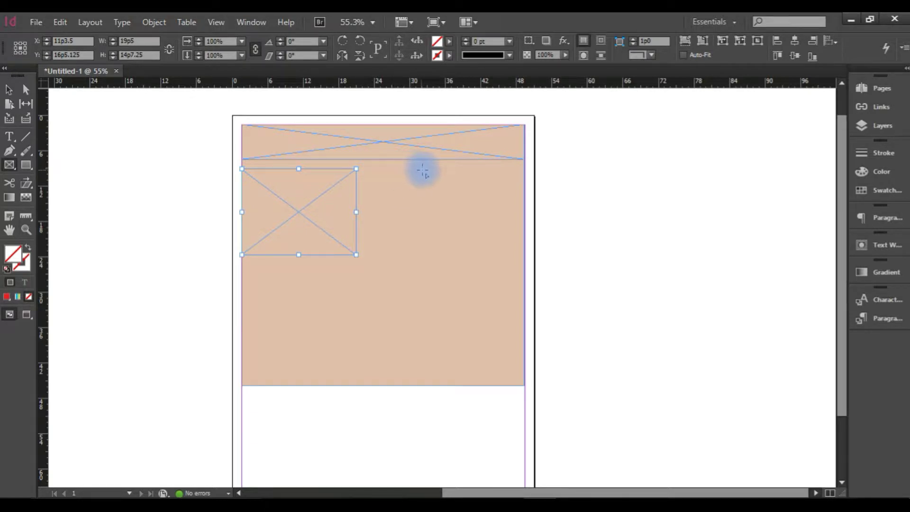
drag(437, 172, 518, 254)
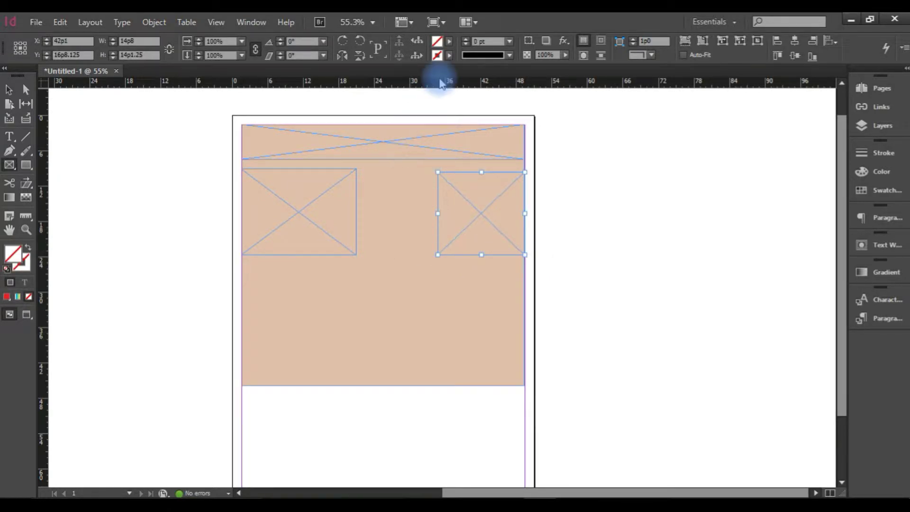
Duplicate the two picture frames straight down to the lower part of the beige rectangle.
click(8, 90)
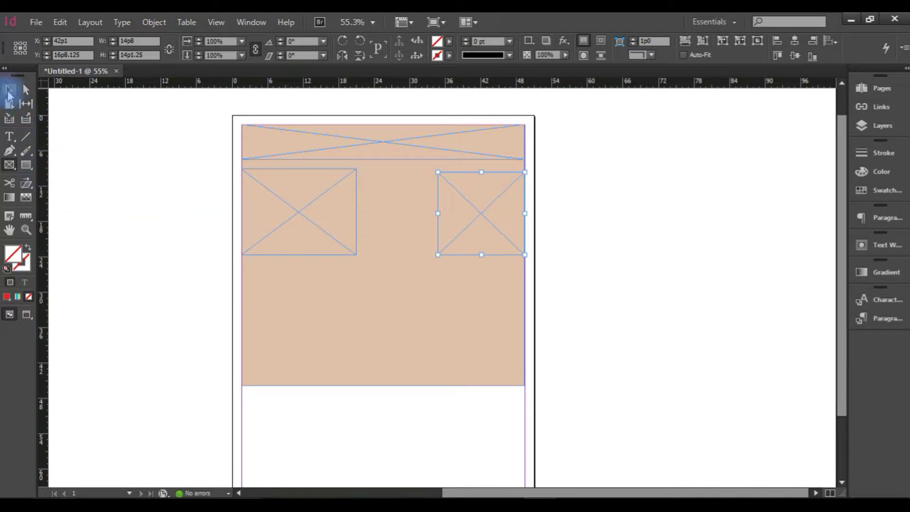
drag(455, 283, 403, 262)
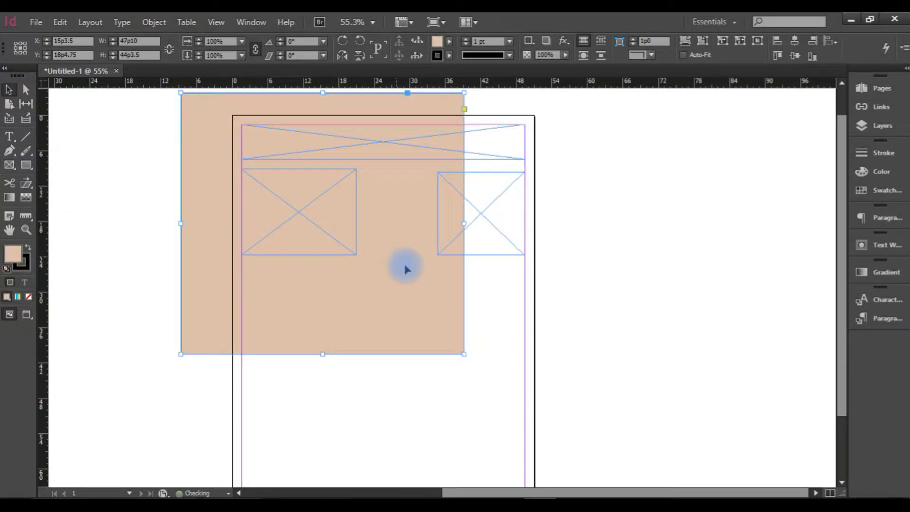
key(ctrl+z)
drag(499, 429, 363, 214)
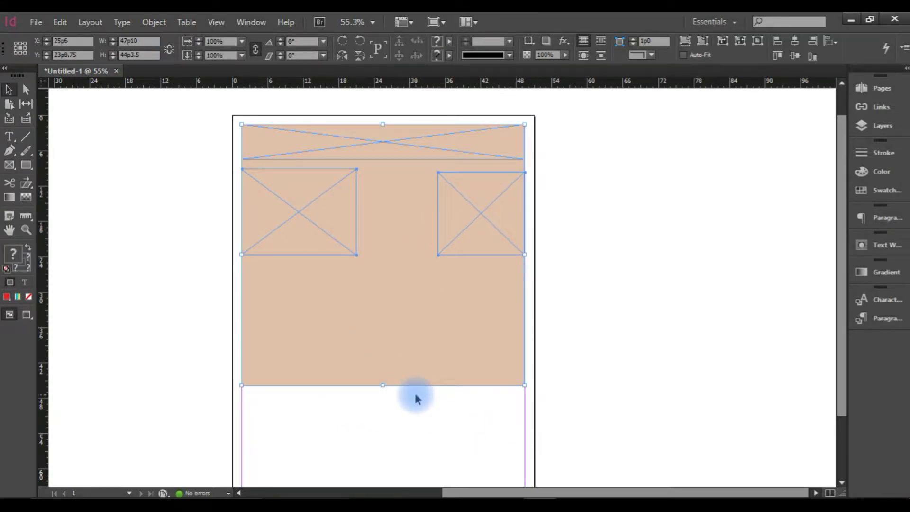
shift+click(446, 386)
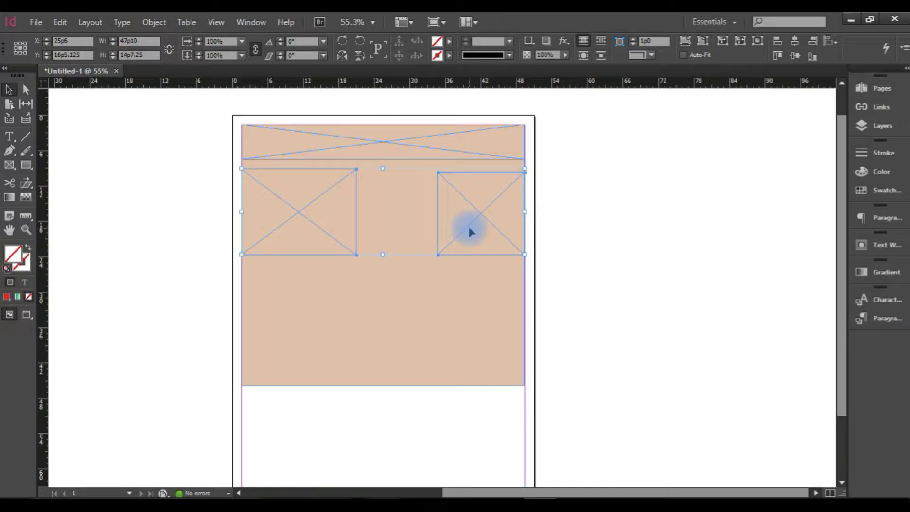
drag(463, 210, 469, 341)
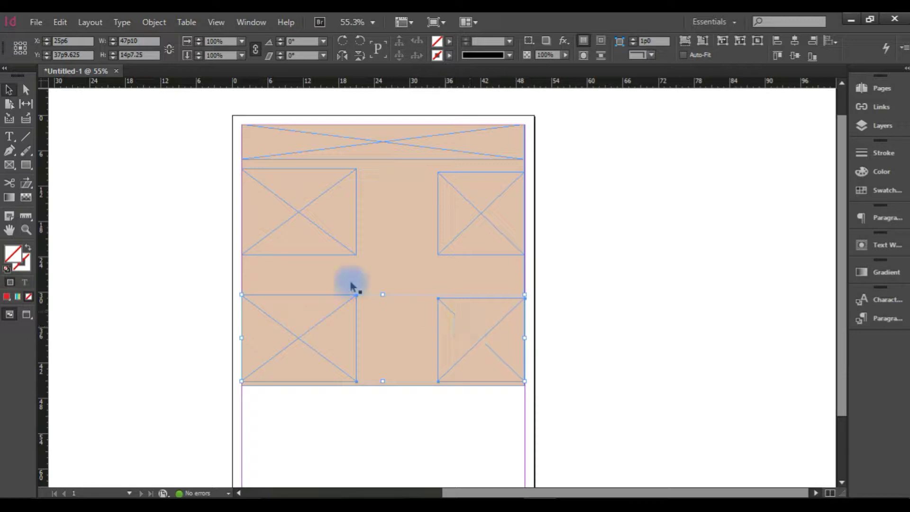
Draw a circular ellipse frame about 13p0 in diameter and position it in the gap between the four picture frames.
click(11, 167)
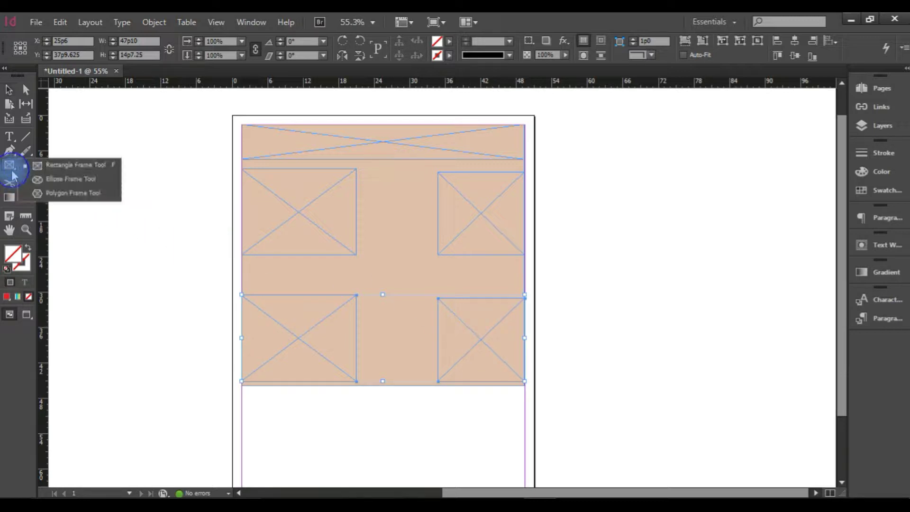
click(35, 179)
mouse_move(359, 249)
mouse_down()
mouse_move(465, 327)
mouse_move(452, 322)
mouse_up()
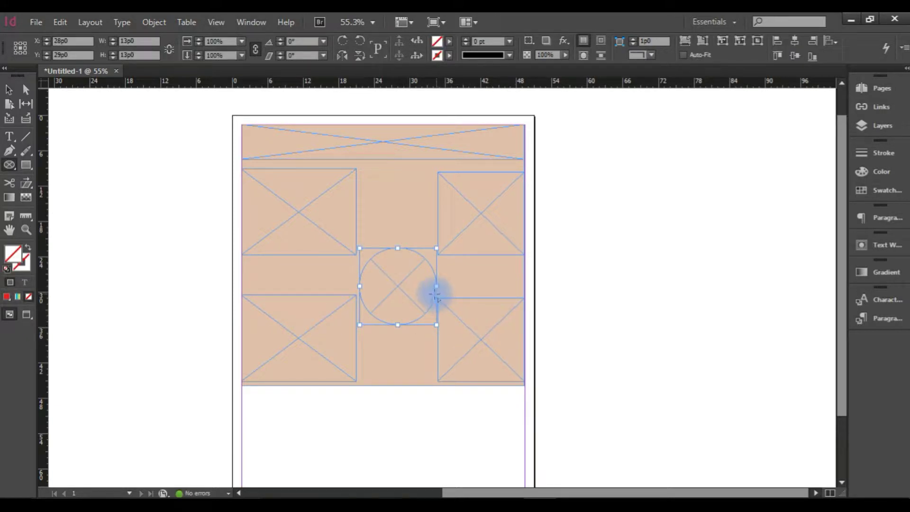
key(v)
drag(396, 285, 421, 290)
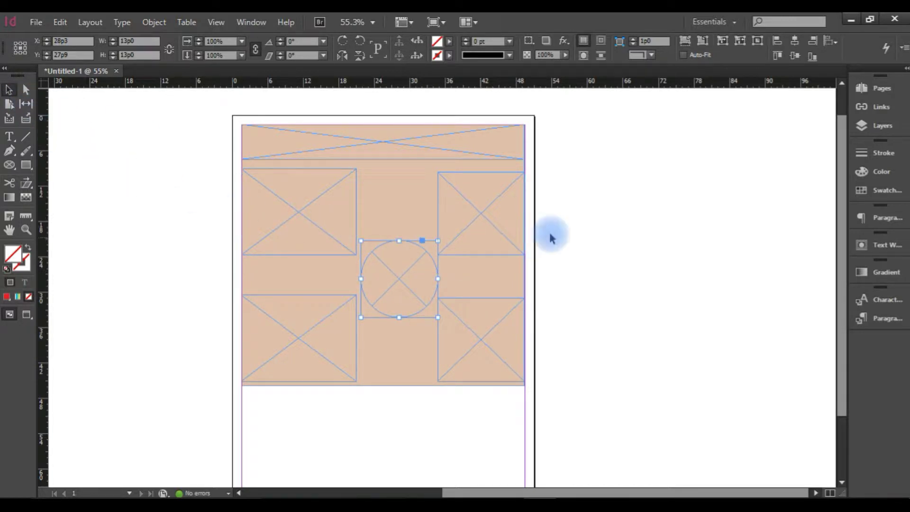
click(578, 211)
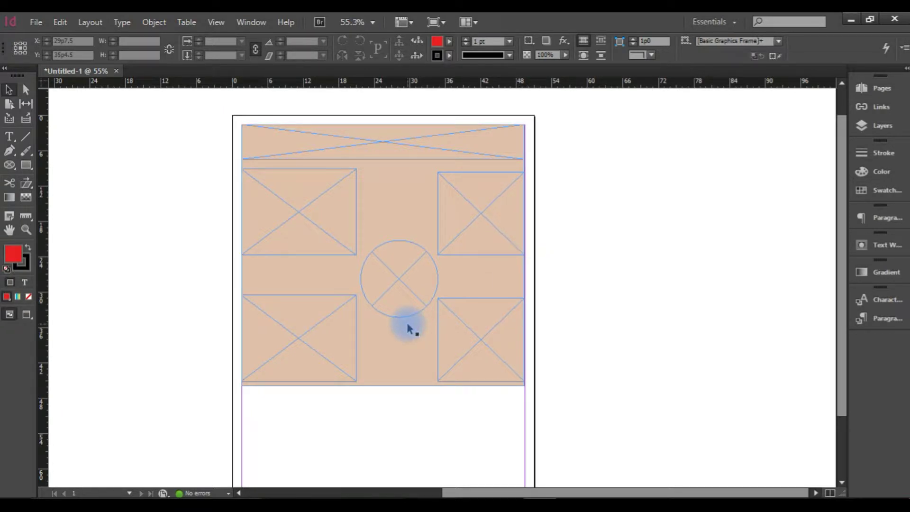
scroll(501, 327, down, 3)
scroll(508, 322, up, 3)
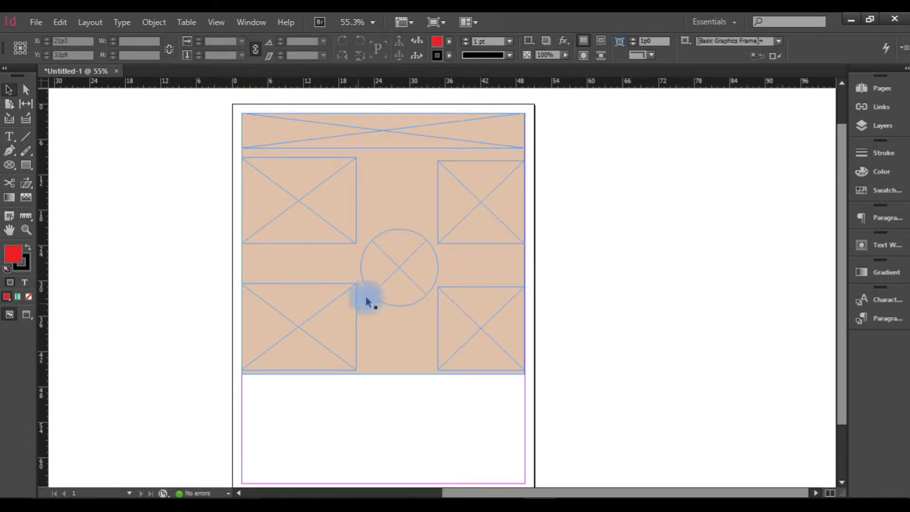
click(33, 26)
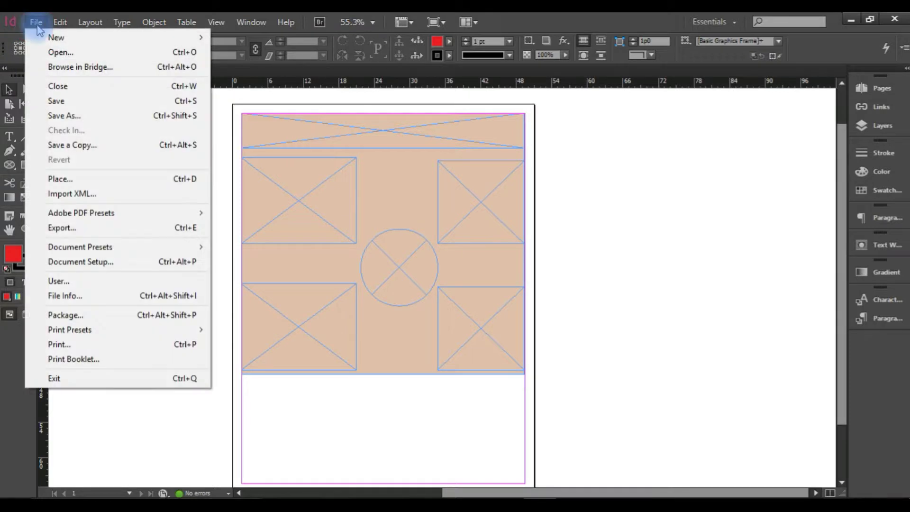
click(49, 52)
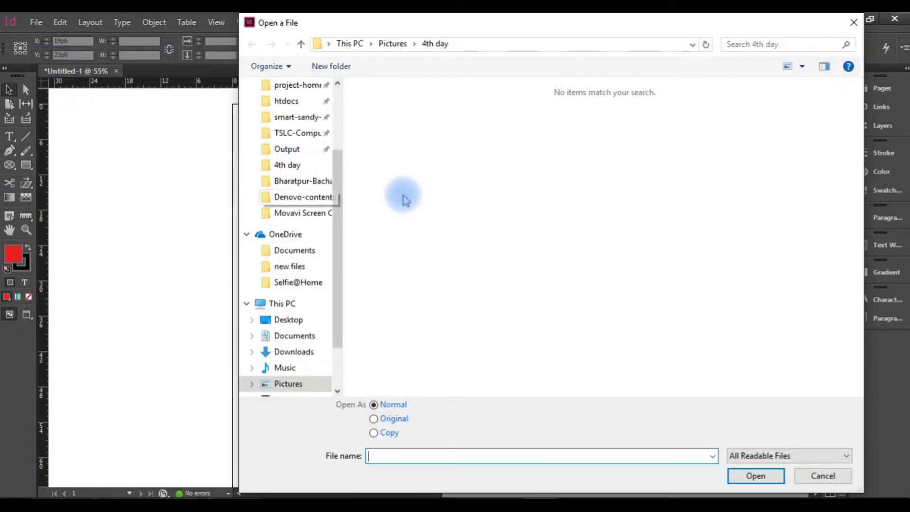
scroll(285, 166, down, 1)
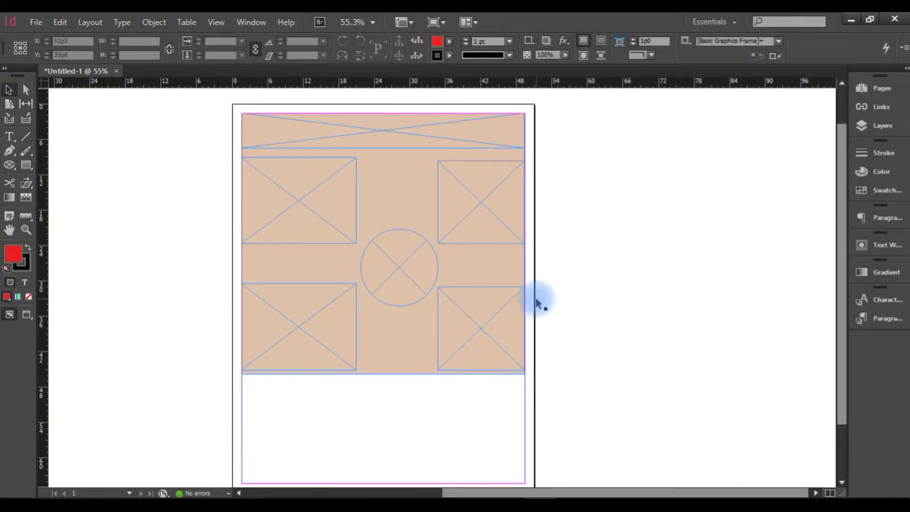
click(604, 498)
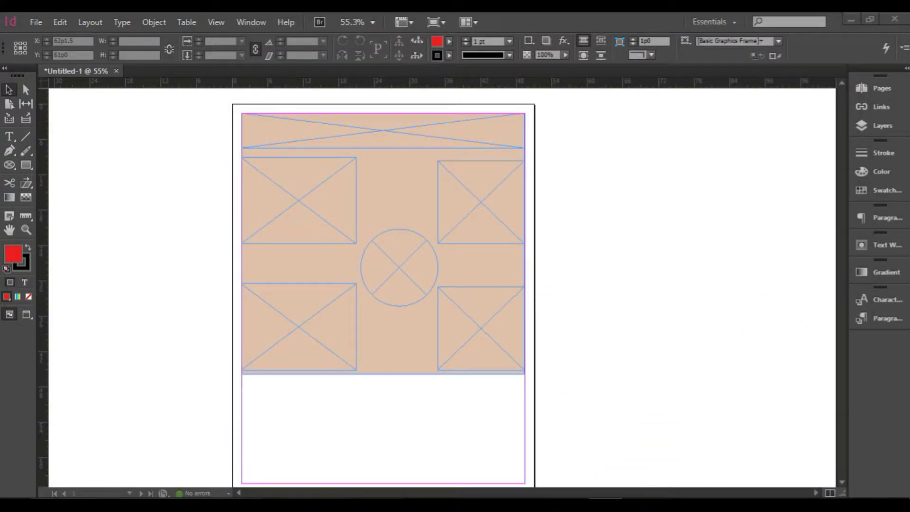
click(859, 217)
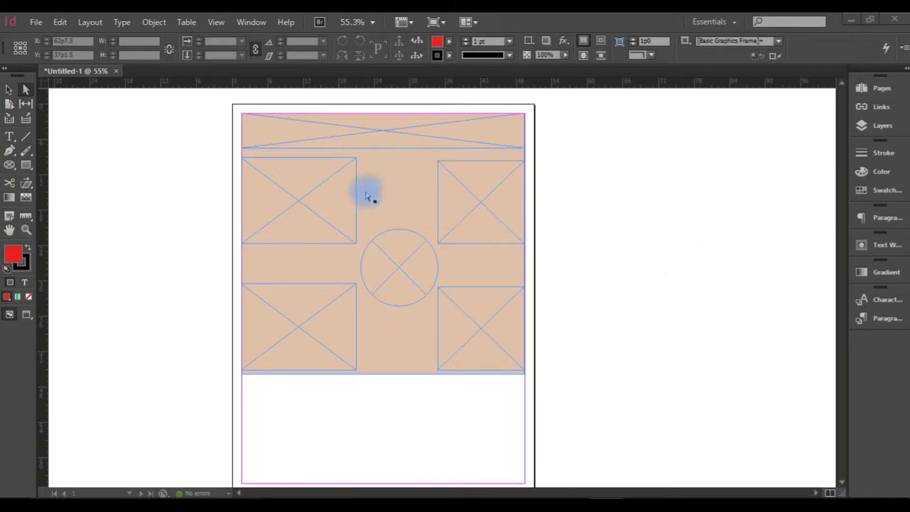
Fill the upper-right picture frame with the cyan swatch C=100 M=0 Y=0 K=0.
click(351, 196)
click(354, 194)
shift+click(477, 204)
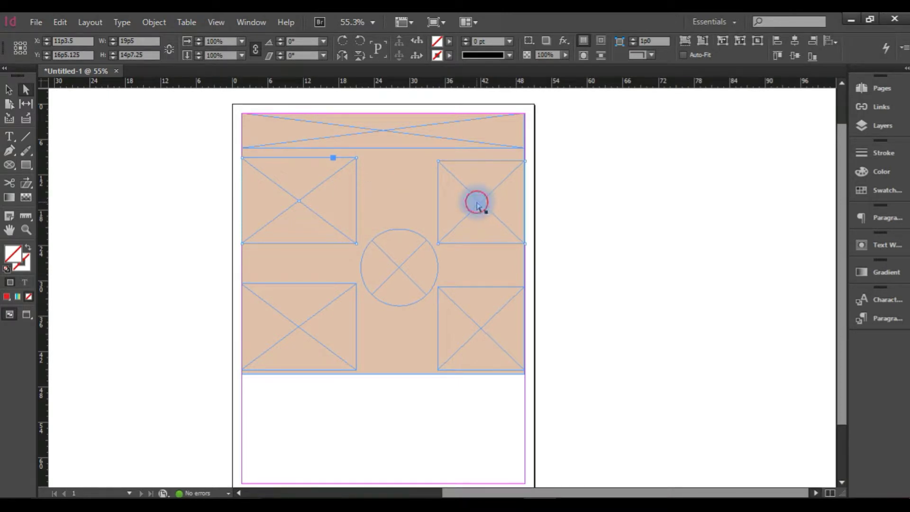
click(449, 43)
click(359, 127)
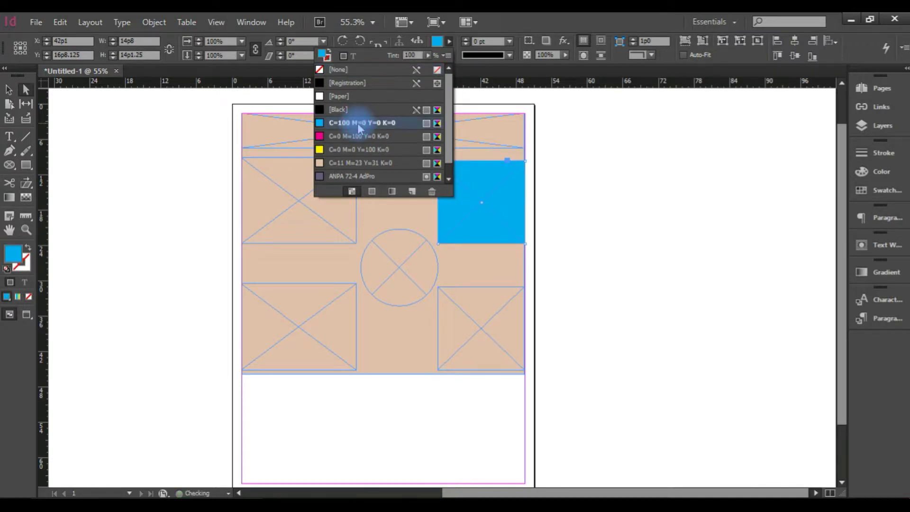
Fill the upper-left picture frame with the same C=100 M=0 Y=0 K=0 swatch.
click(312, 209)
click(291, 199)
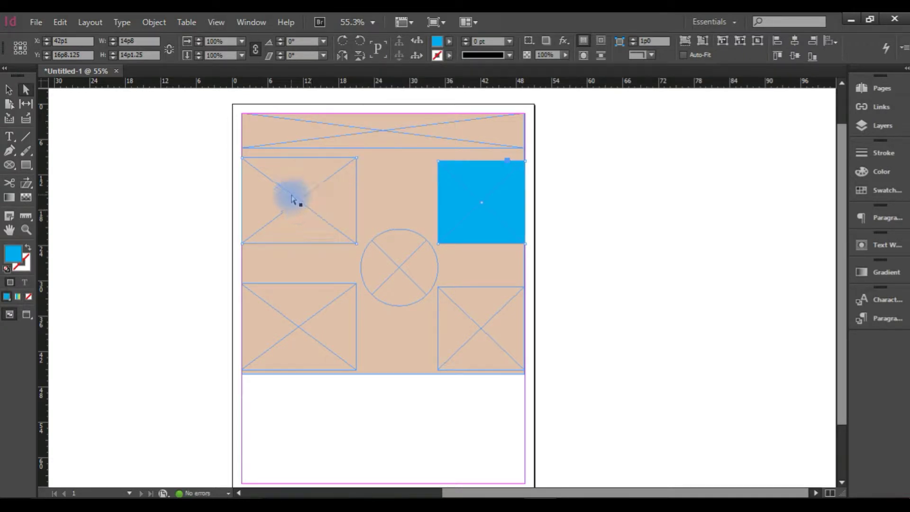
click(450, 43)
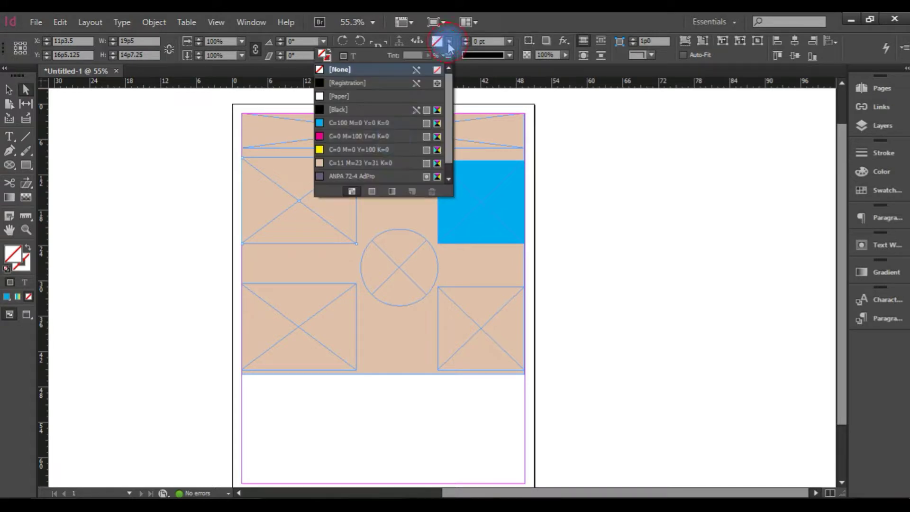
click(344, 124)
click(469, 321)
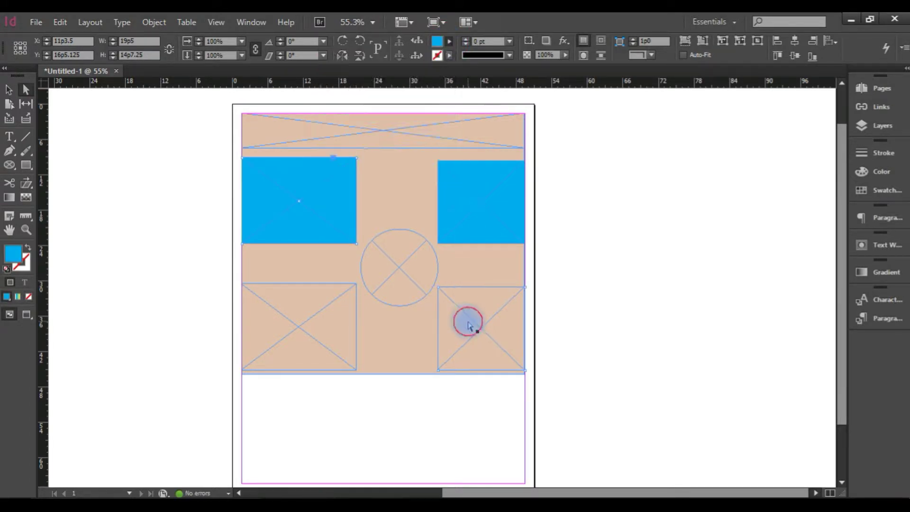
click(126, 183)
Place the rayban image from the test folder into the upper-left picture frame.
click(11, 95)
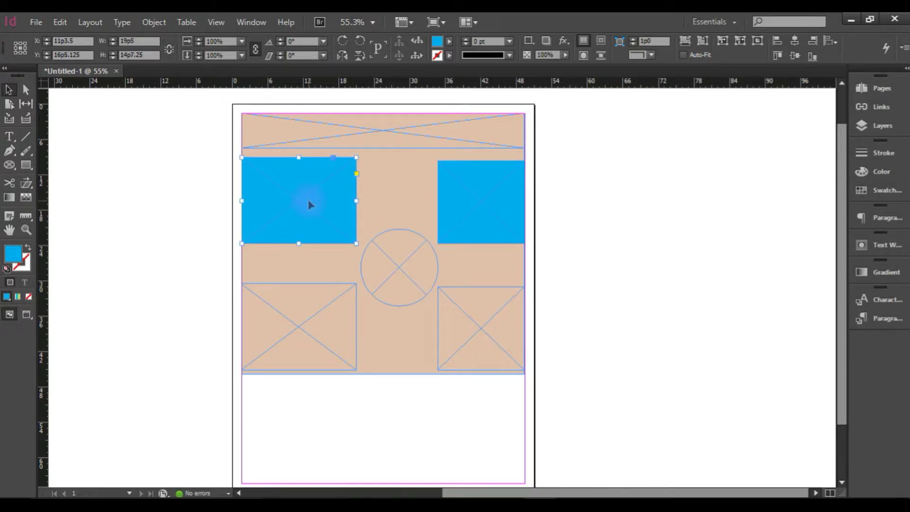
click(36, 23)
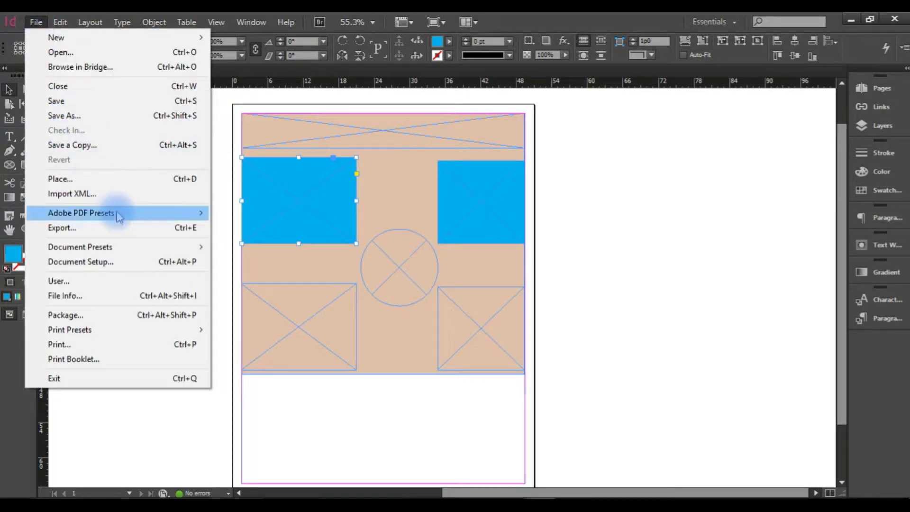
click(105, 180)
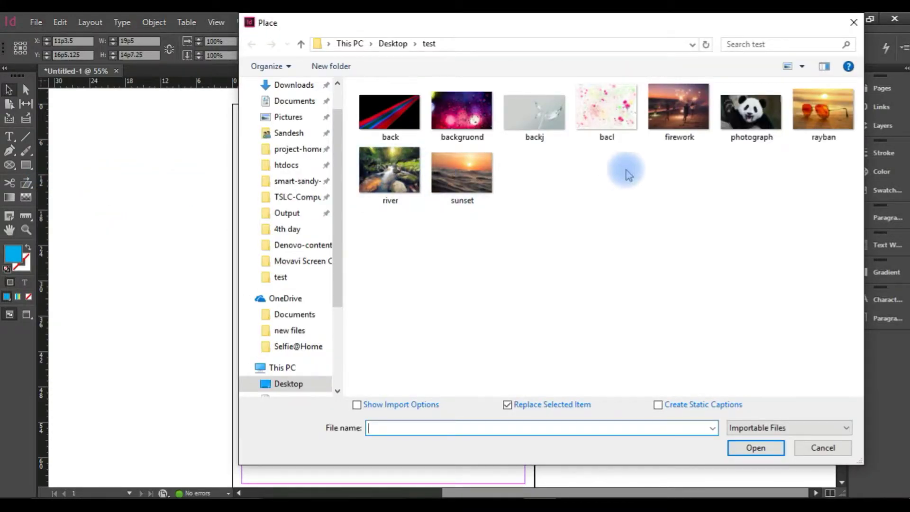
double_click(824, 110)
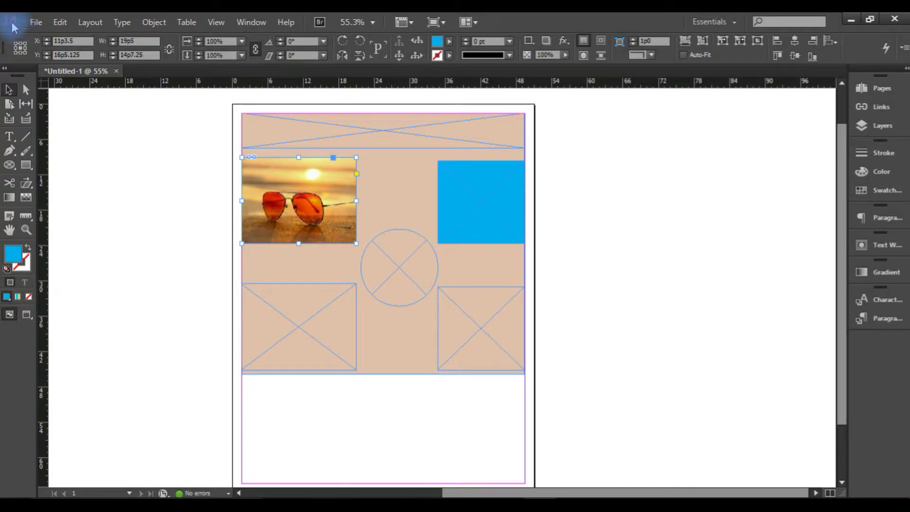
Load the sunset image from the test folder for placing, and undo its replacement of the rayban picture.
click(36, 22)
click(67, 178)
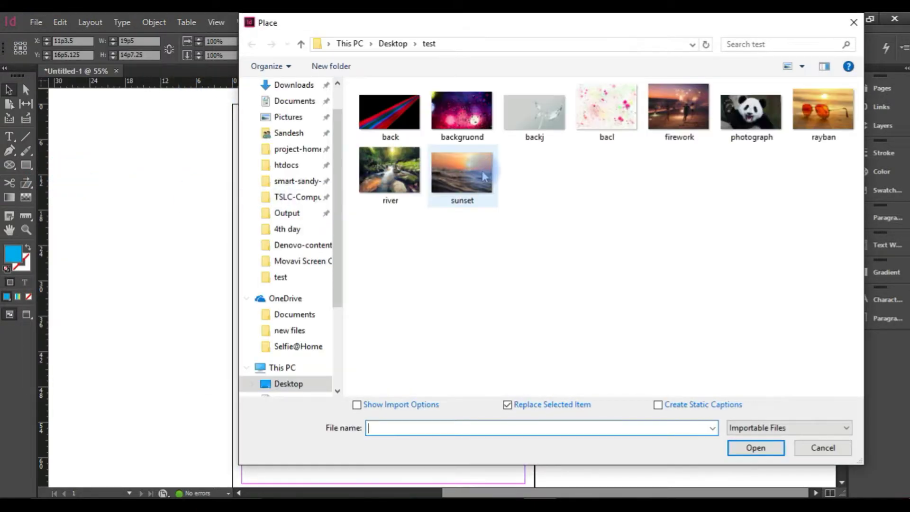
double_click(464, 178)
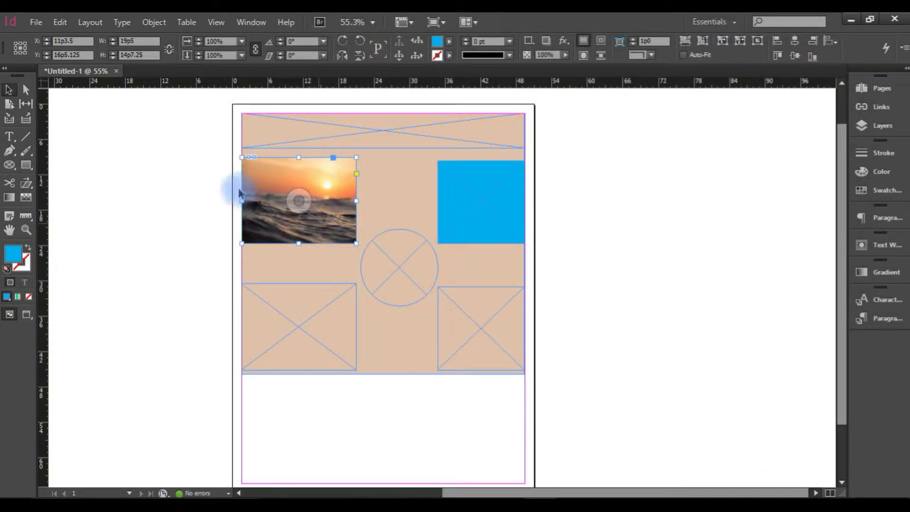
key(ctrl+z)
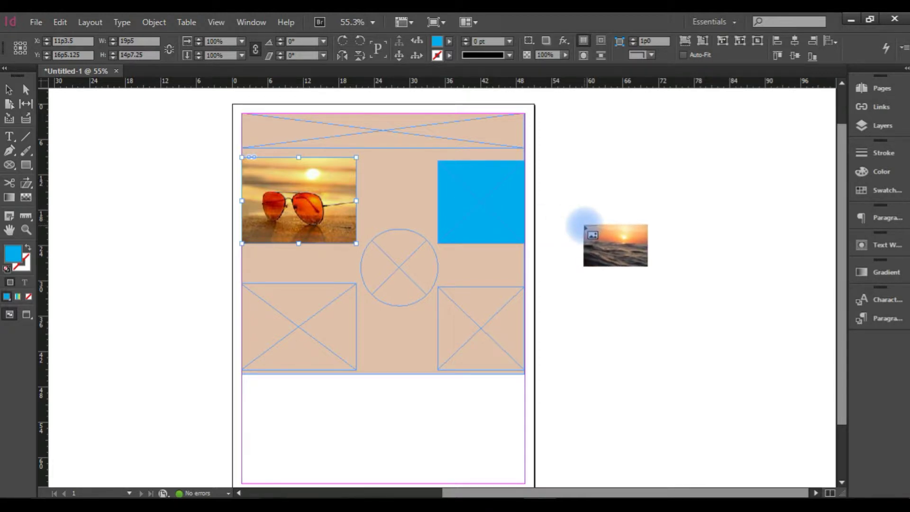
key(Escape)
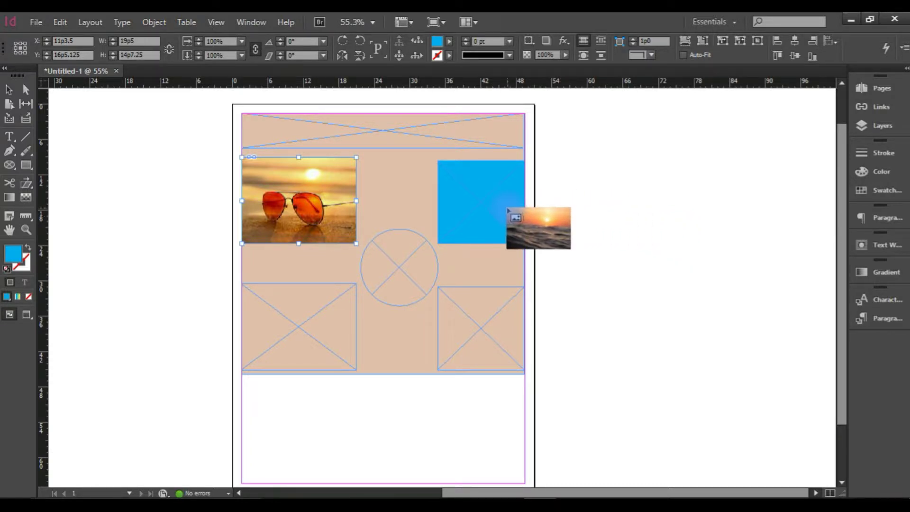
Try the loaded sunset image in the circular frame, and place it into the upper-right picture frame.
click(456, 190)
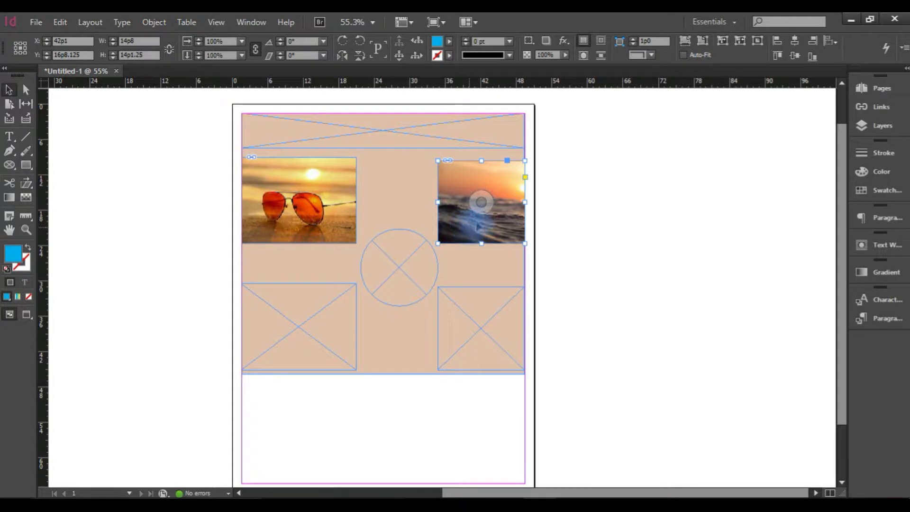
key(ctrl+z)
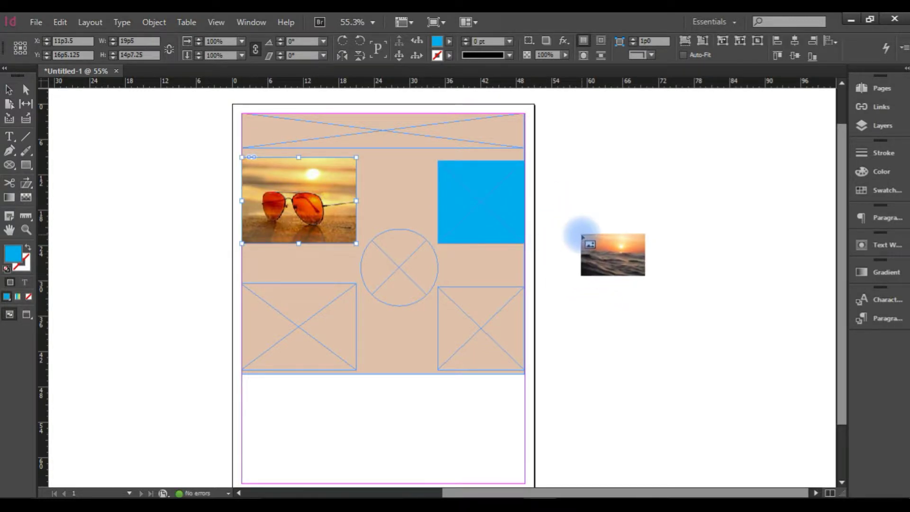
click(582, 235)
drag(603, 297, 380, 257)
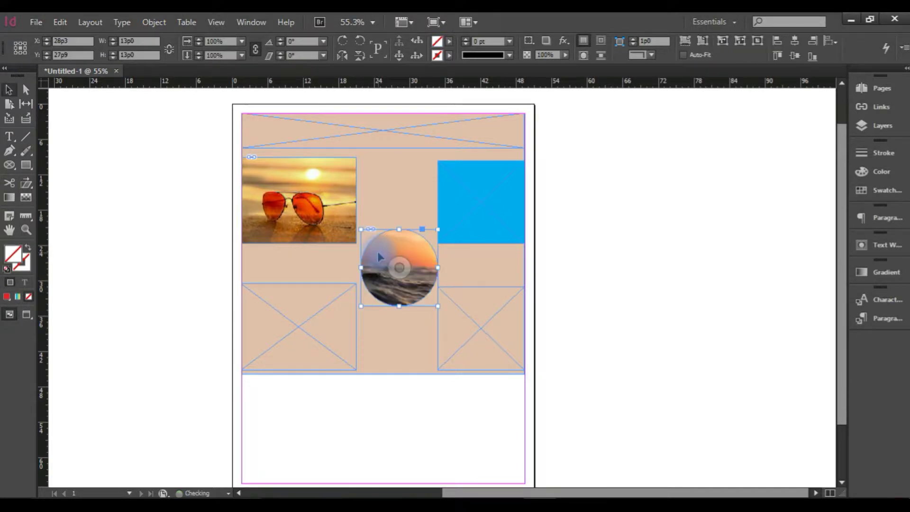
drag(523, 303, 456, 179)
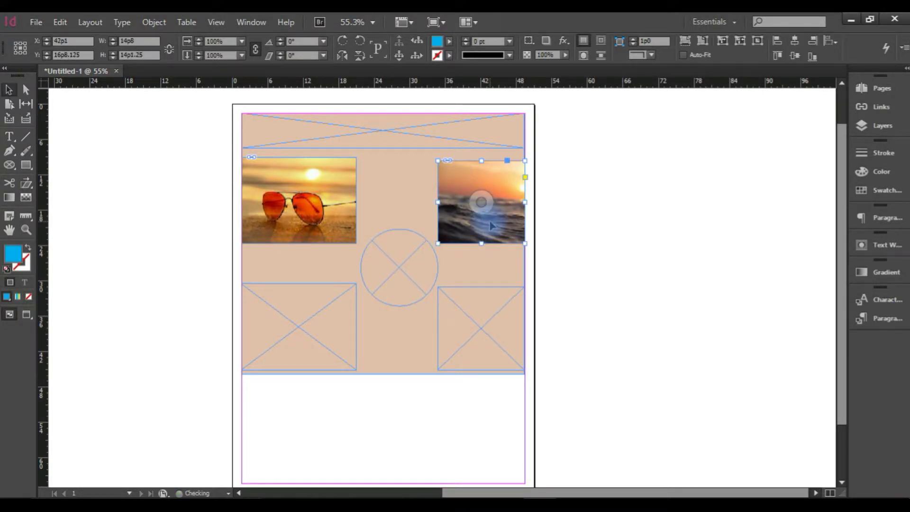
Resize the sunset image inside its frame to about 20p10 by 14p1, and undo a trial squeeze to the frame's width.
click(25, 89)
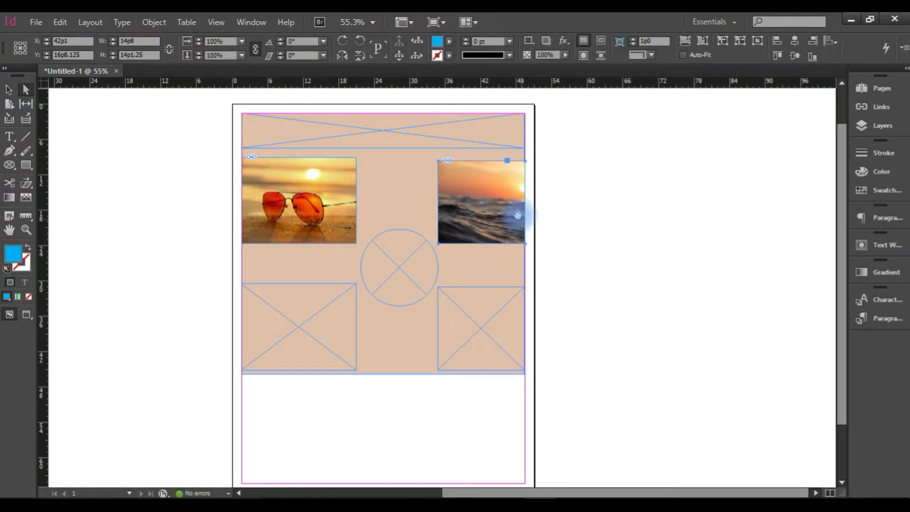
drag(574, 251, 553, 242)
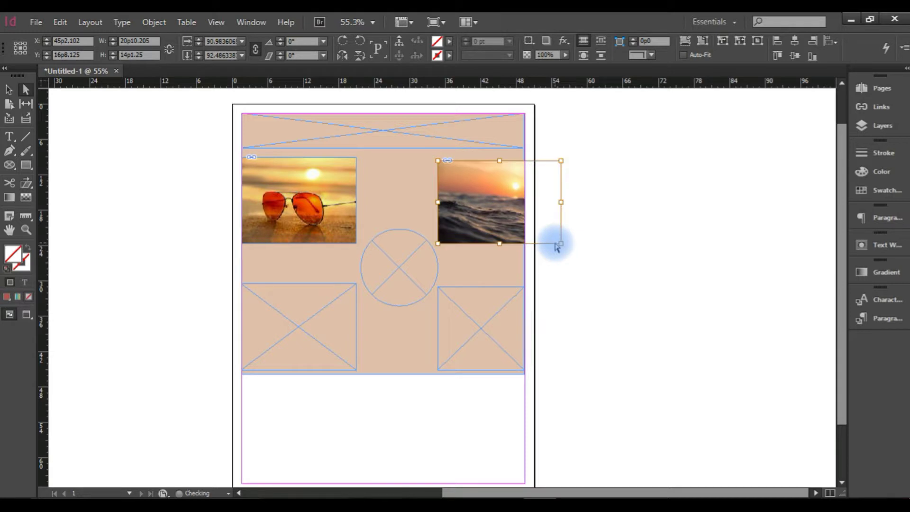
drag(561, 203, 525, 203)
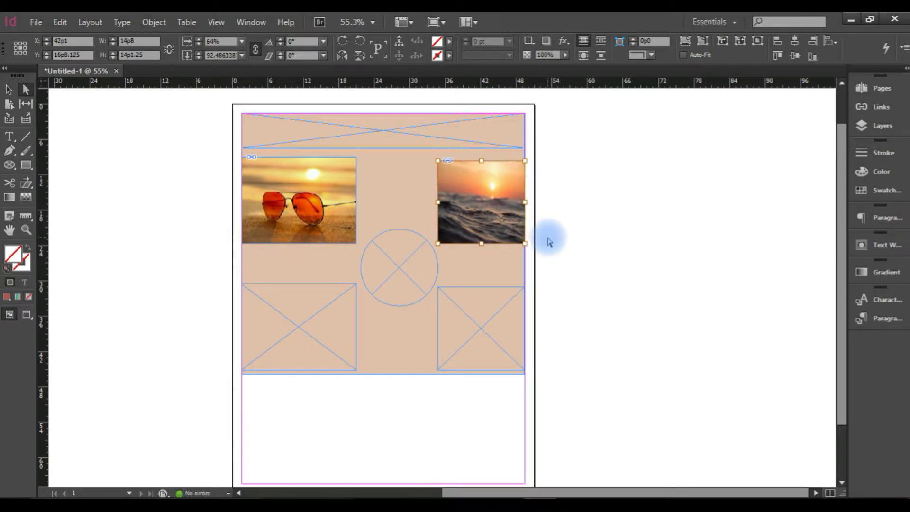
key(ctrl+z)
Shift the sunset image leftward inside the upper-right frame until the sun is centred, and deselect it.
drag(503, 202, 486, 216)
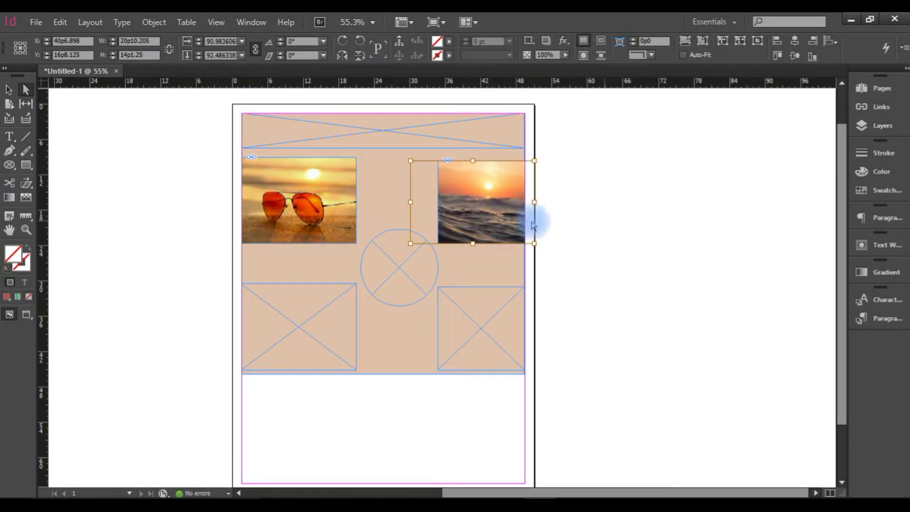
key(Left)
key(Left)
key(Left)
key(Left)
key(Left)
key(Left)
key(Left)
key(Left)
key(Left)
key(Left)
key(Left)
key(Left)
key(Left)
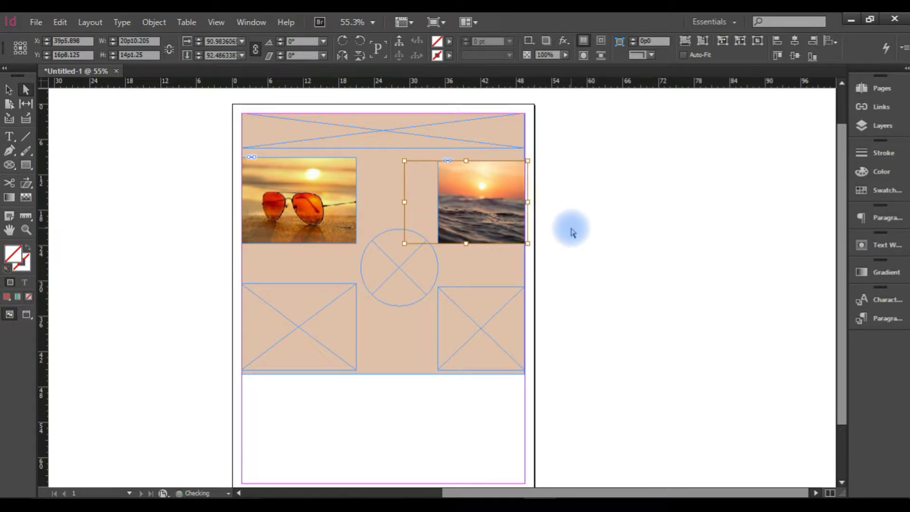
click(566, 220)
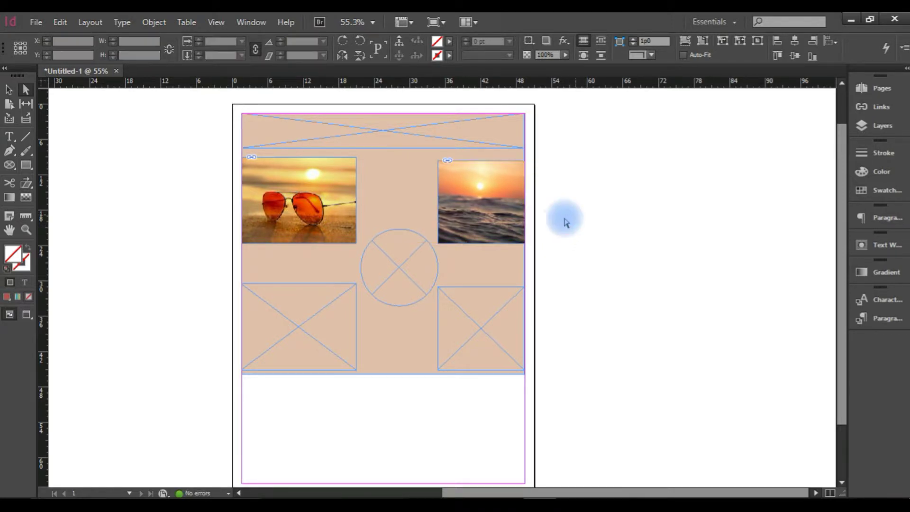
Place the river image from the test folder into the lower-left picture frame.
click(271, 297)
click(36, 21)
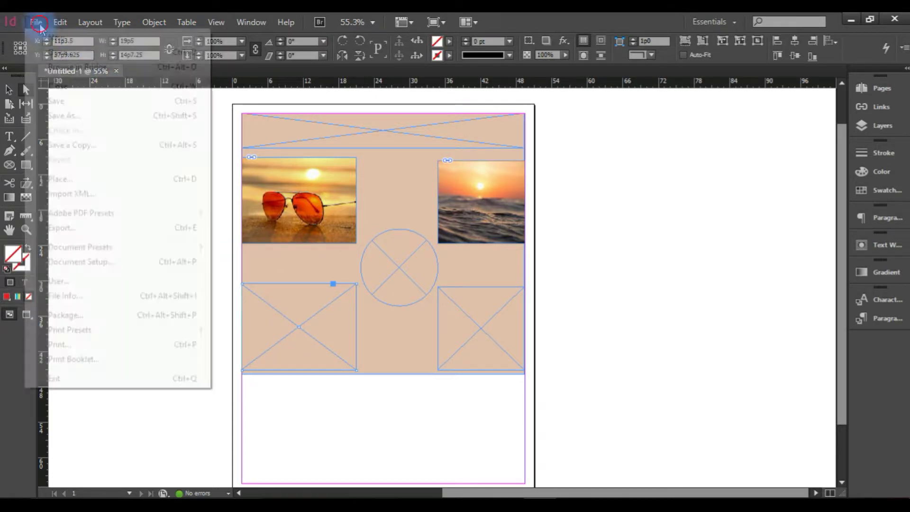
click(109, 182)
click(388, 173)
double_click(385, 182)
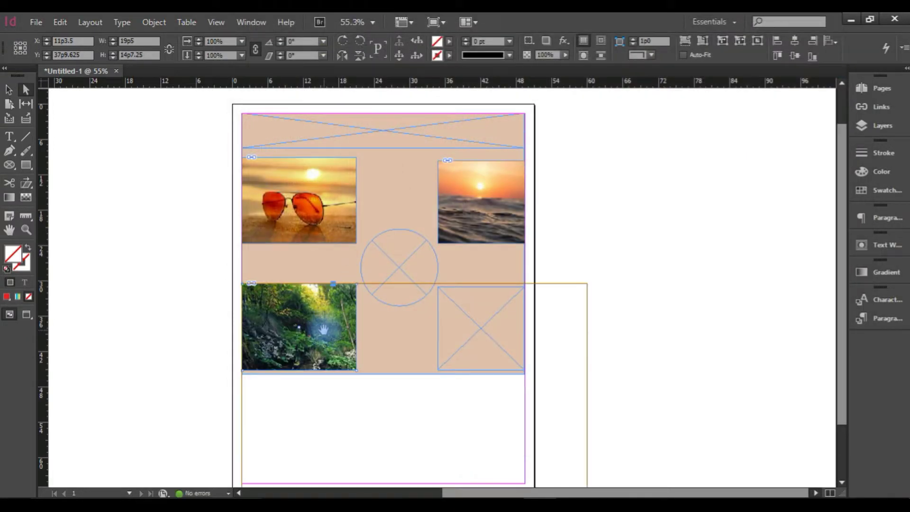
Reposition the river image inside the lower-left frame and scale it down proportionally to about 45%.
drag(316, 327, 261, 277)
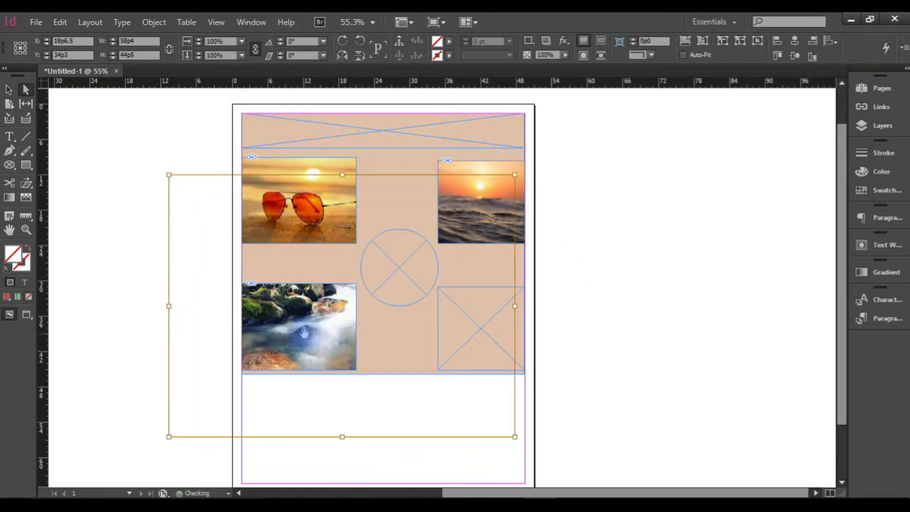
drag(303, 333, 294, 319)
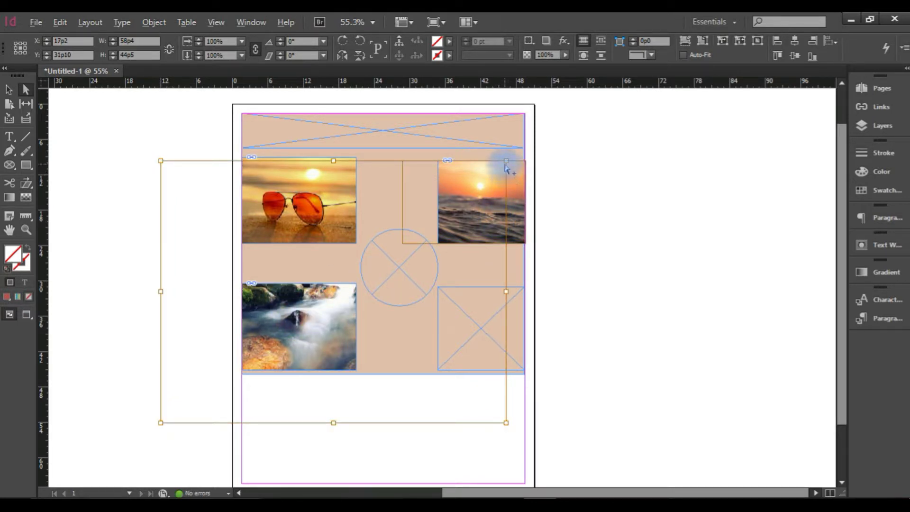
drag(505, 161, 396, 234)
Undo the accidental shift of the beige background, and move the river image up and rightward, mostly out of its frame.
drag(341, 270, 309, 308)
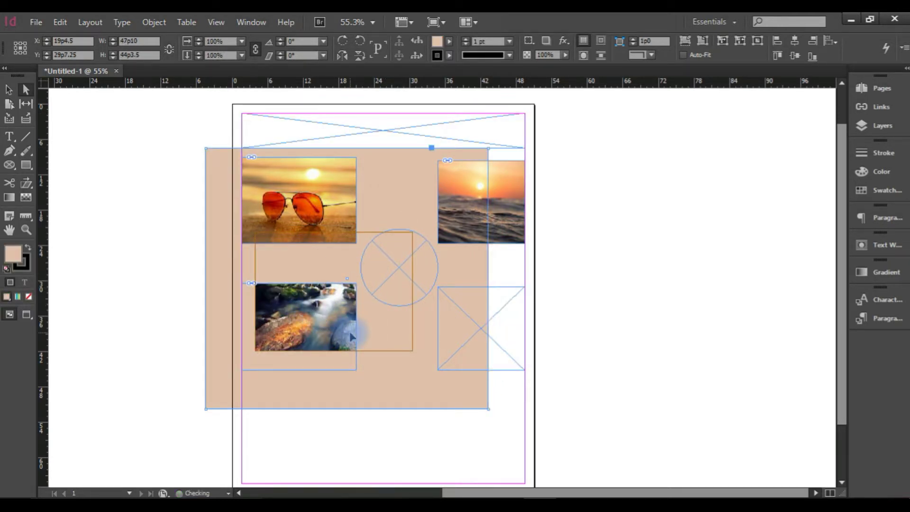
key(ctrl+z)
click(331, 281)
click(310, 309)
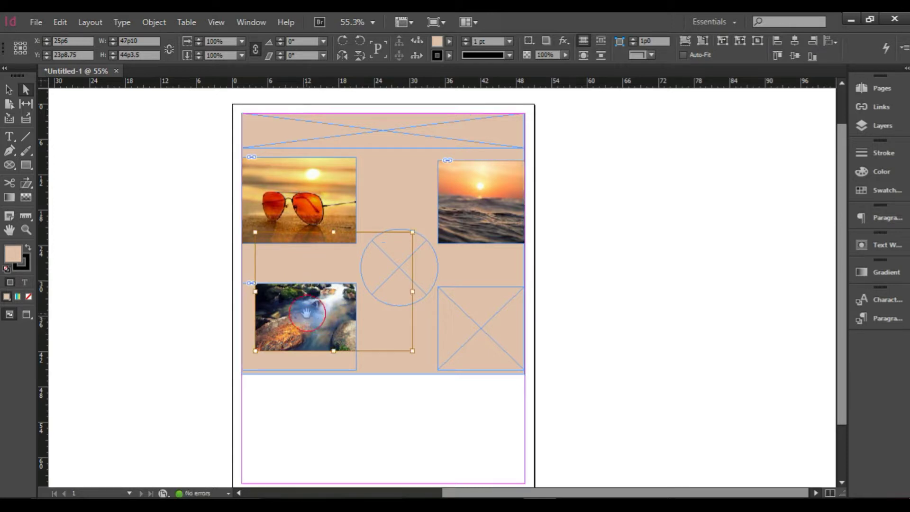
drag(310, 309, 391, 261)
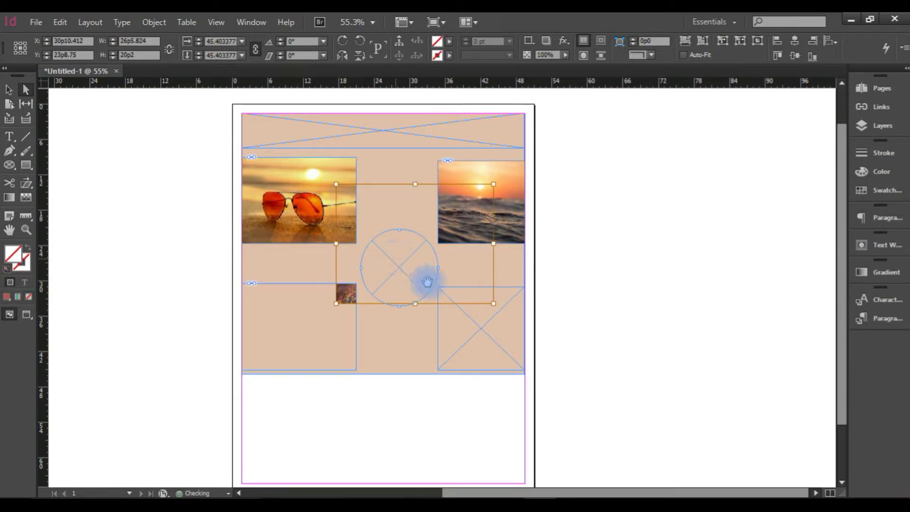
Try to move the river image from its area outside the frame, undoing each shift of the beige background.
drag(395, 216, 433, 189)
key(ctrl+z)
click(346, 291)
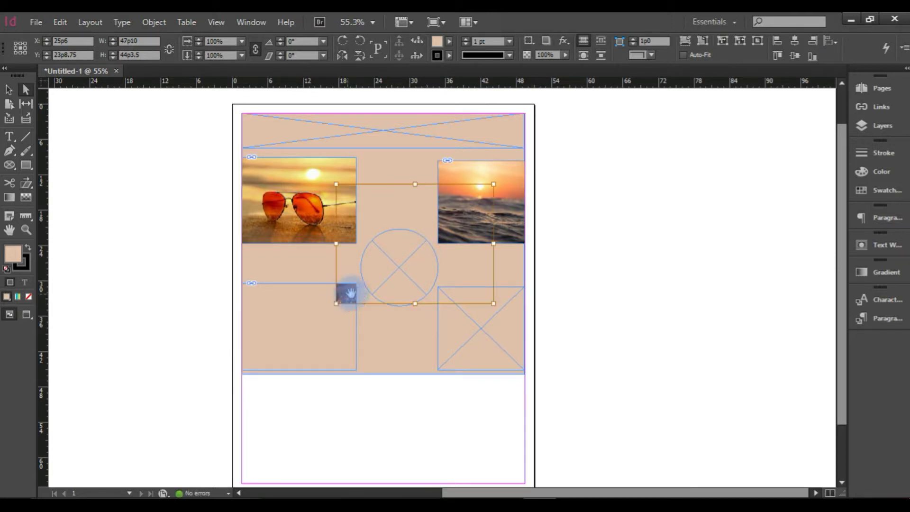
drag(415, 207, 433, 190)
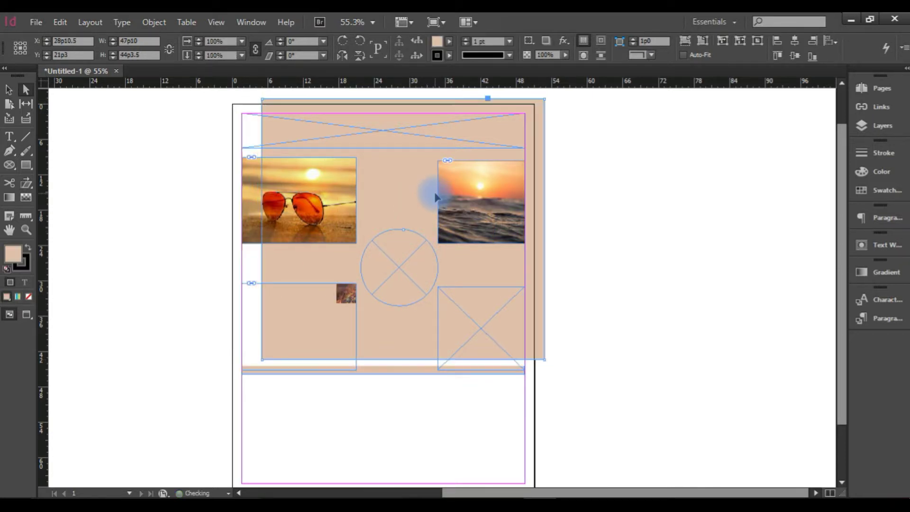
key(ctrl+z)
click(345, 291)
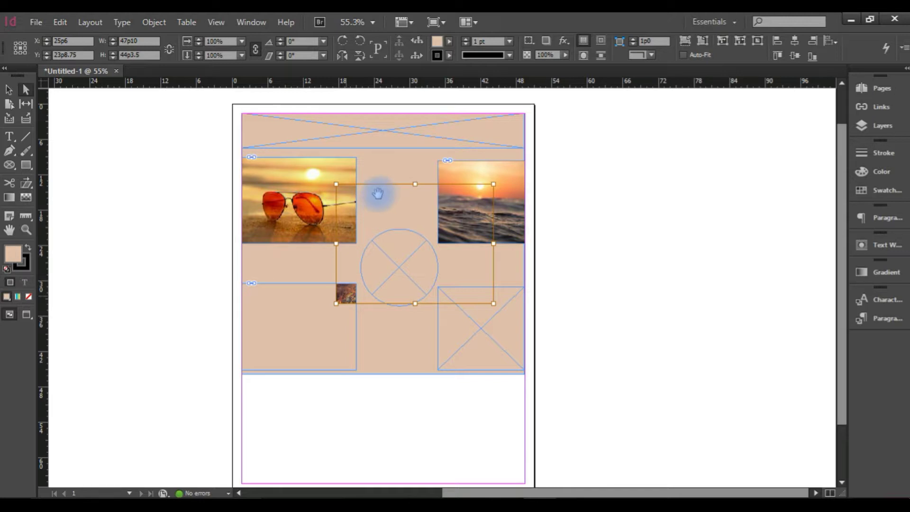
drag(381, 188, 410, 188)
key(ctrl+z)
click(345, 295)
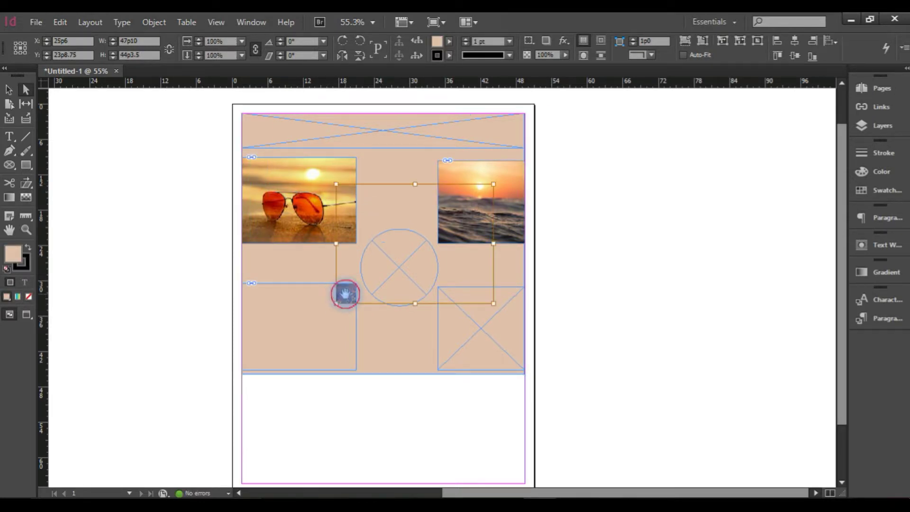
Move the river image further up until it lies completely outside the lower-left frame, and deselect it.
drag(398, 321, 440, 240)
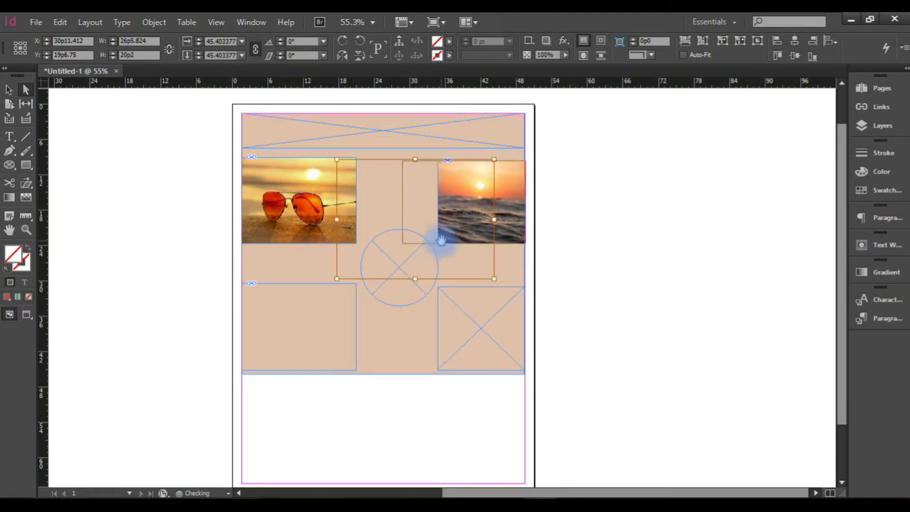
click(199, 237)
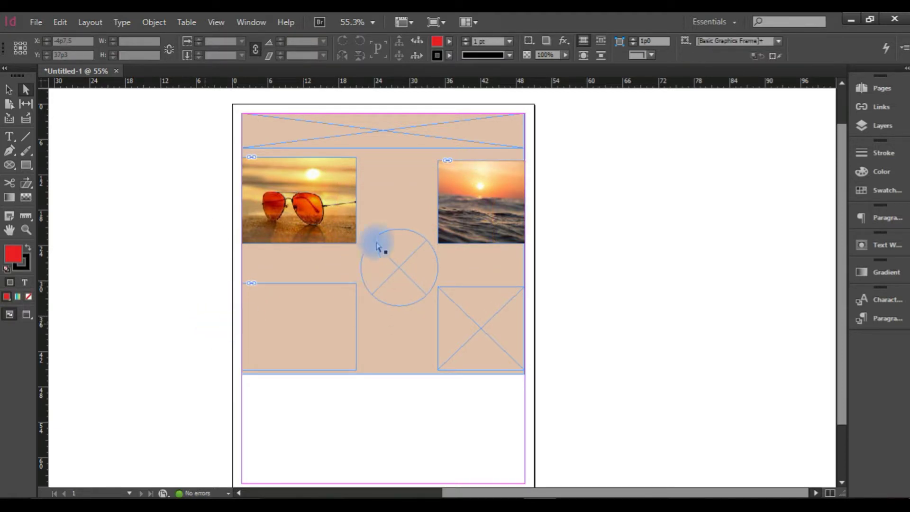
Select the river image hidden outside the lower-left frame by using Go To Link on the river.jpg link.
click(399, 245)
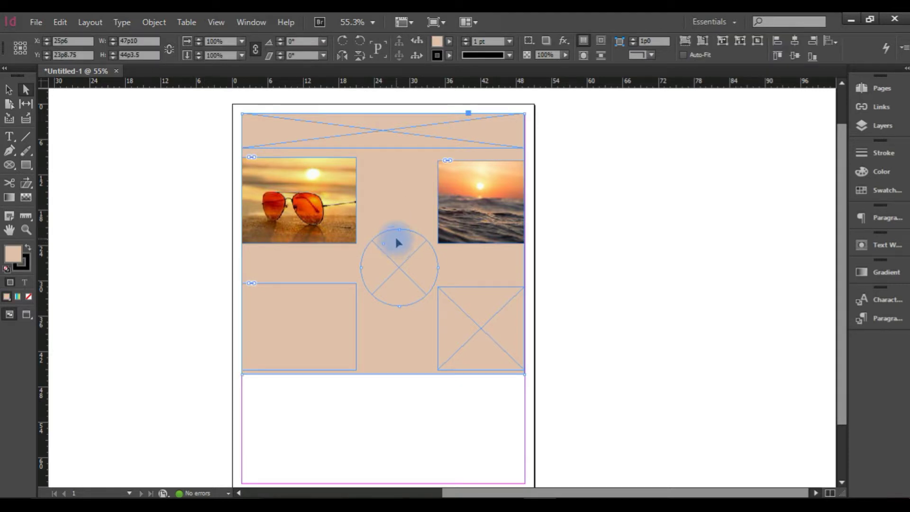
click(386, 286)
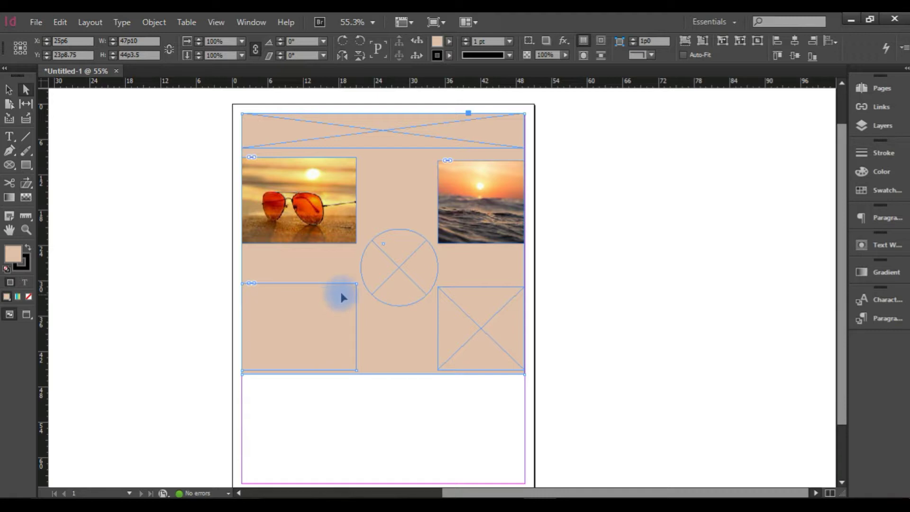
click(303, 322)
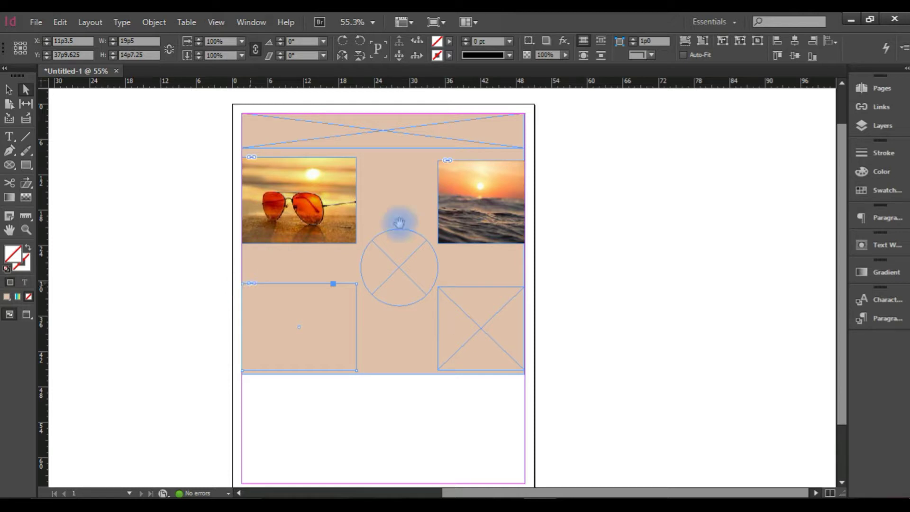
click(882, 107)
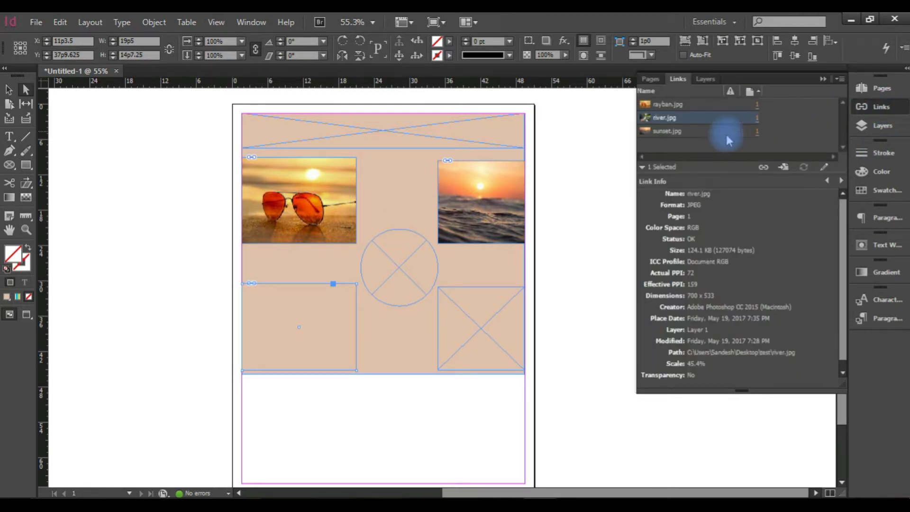
click(880, 108)
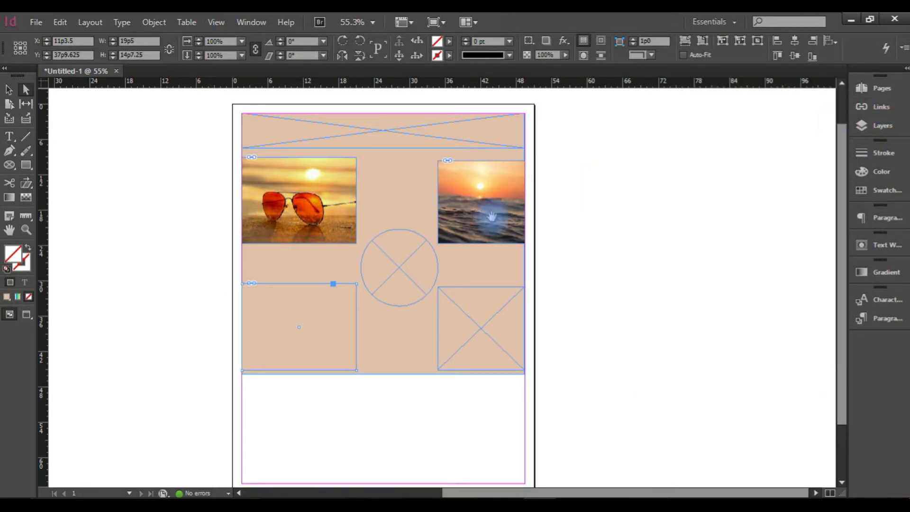
alt+click(252, 283)
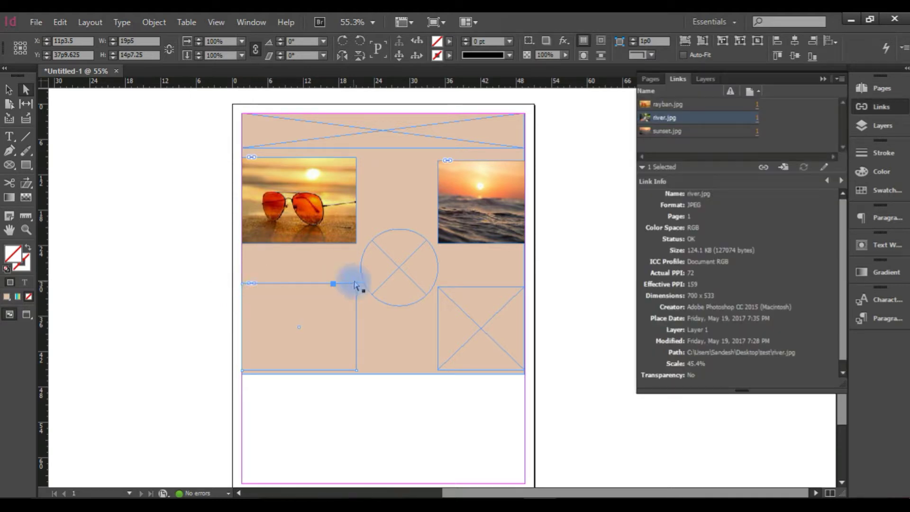
right_click(663, 123)
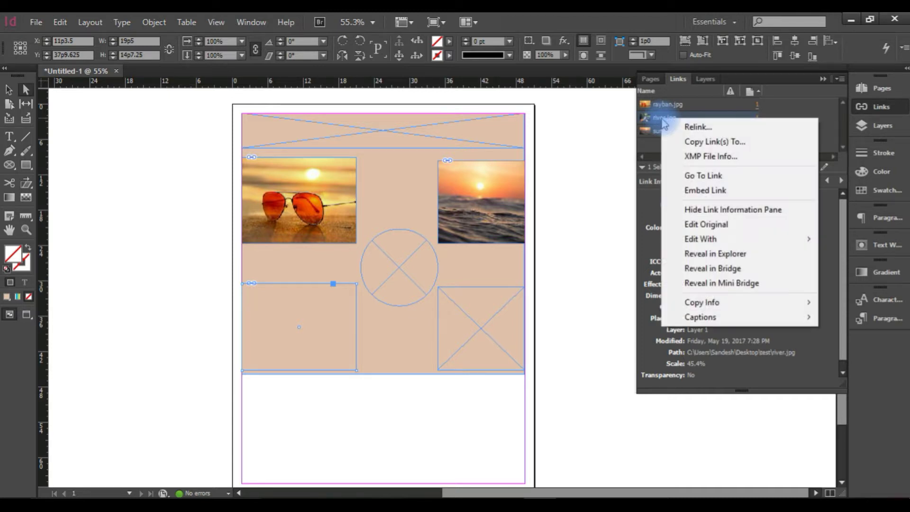
click(690, 173)
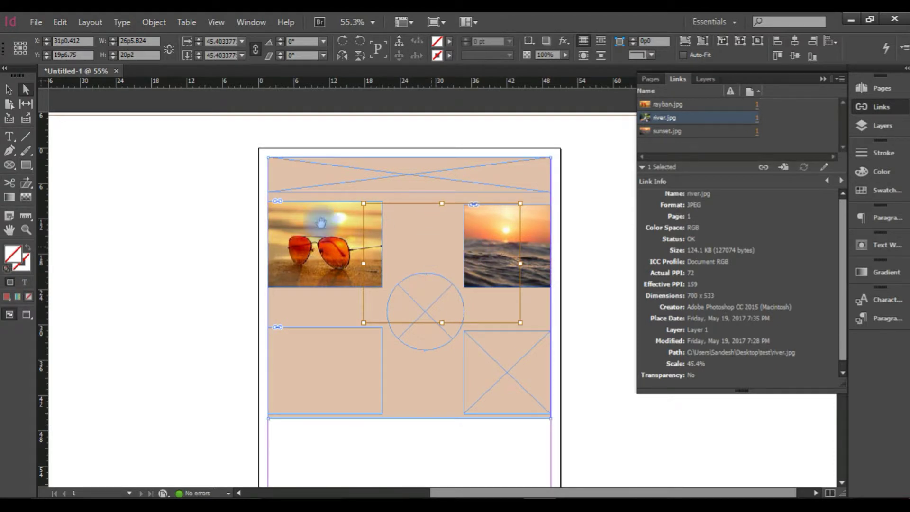
drag(437, 206, 414, 270)
key(ctrl+z)
click(301, 190)
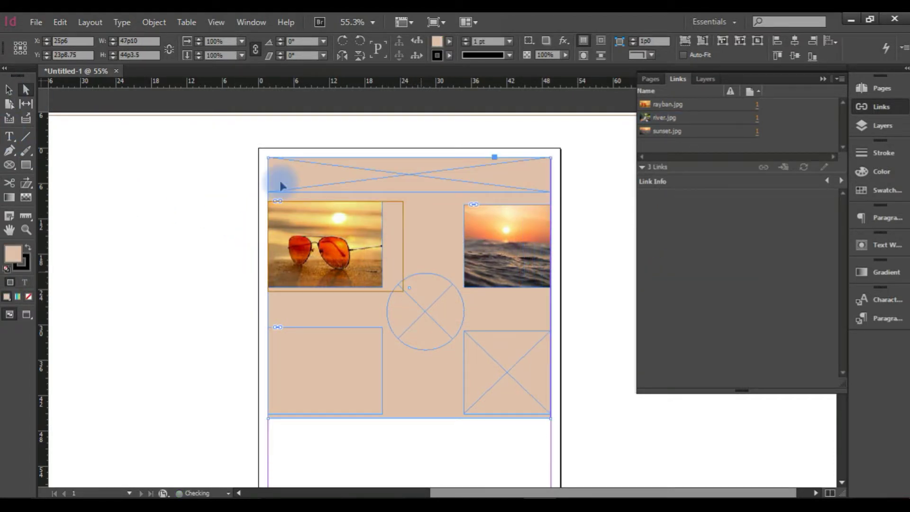
Reselect the river image lying outside its frame by using Go To Link on the river.jpg link.
click(9, 89)
right_click(666, 118)
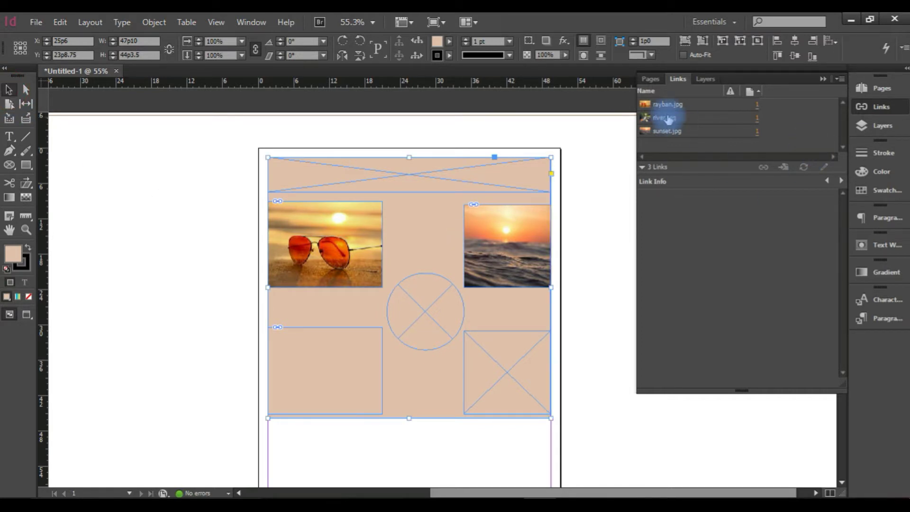
click(709, 173)
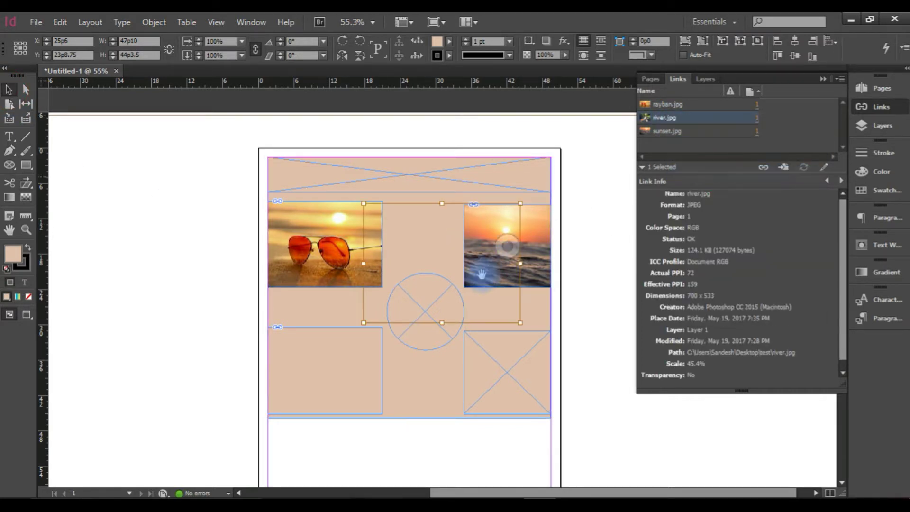
Move the river image back over the lower-left frame, scale it down to about 36%, and deselect it.
drag(434, 214, 318, 331)
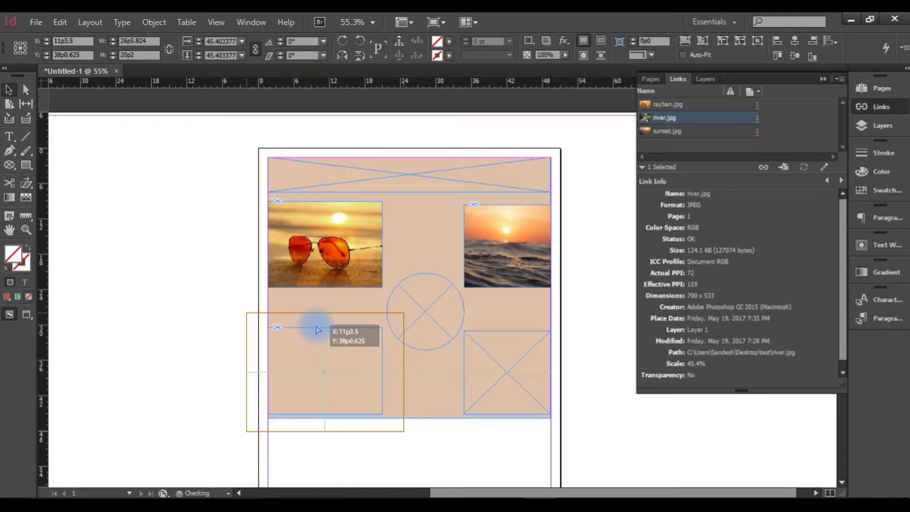
drag(316, 327, 316, 325)
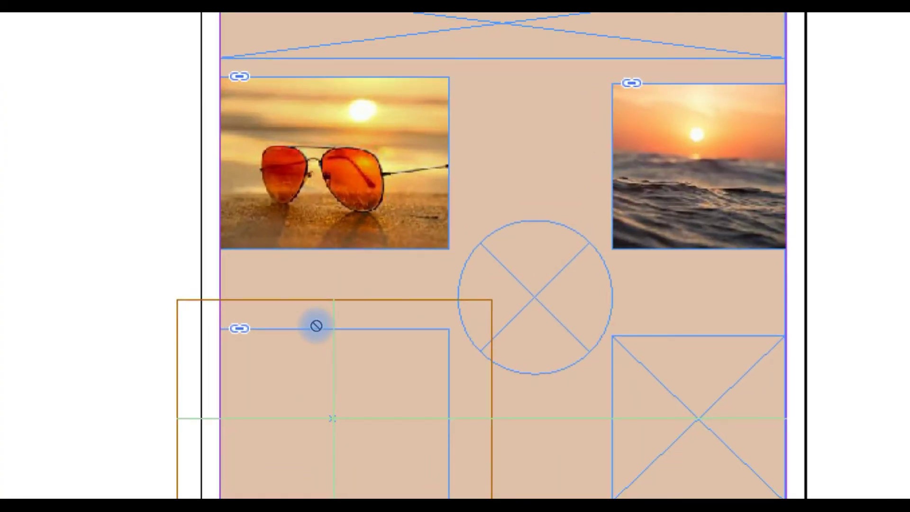
drag(316, 325, 318, 328)
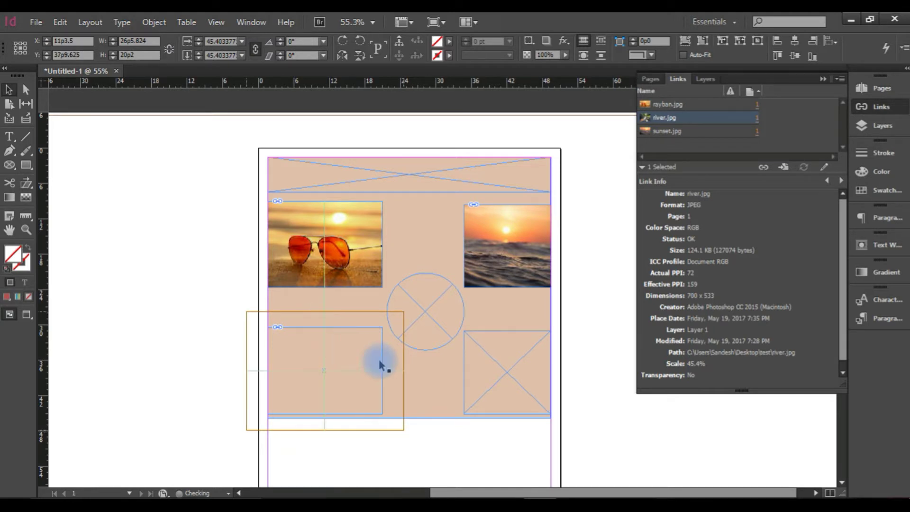
drag(401, 431, 378, 420)
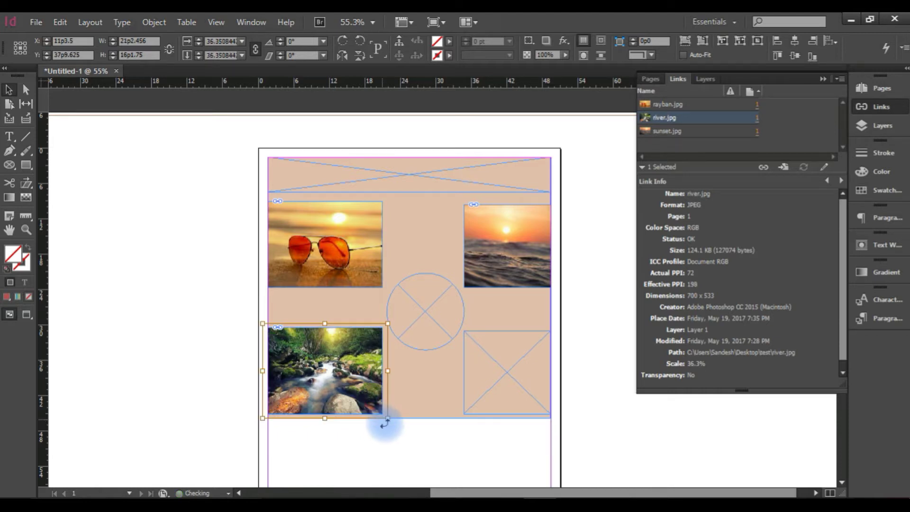
click(163, 197)
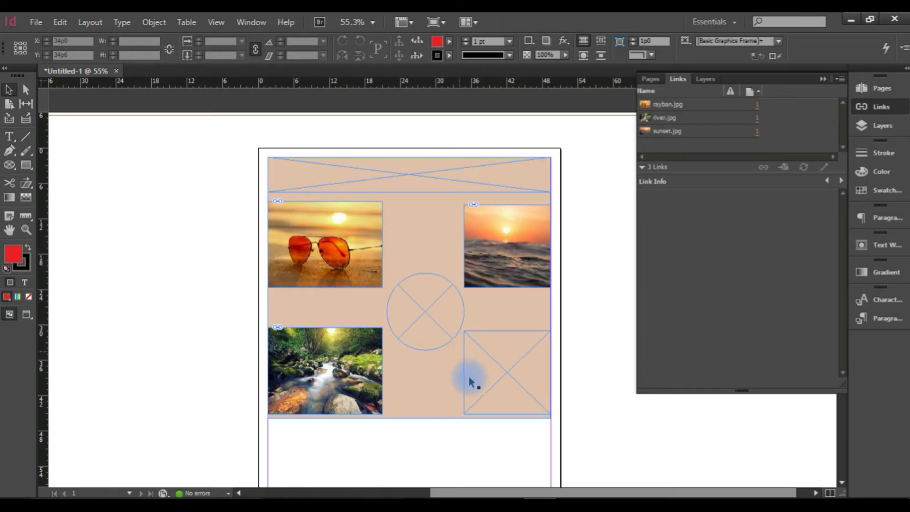
Place the firework image from the test folder into the empty lower-right frame.
click(497, 370)
click(36, 21)
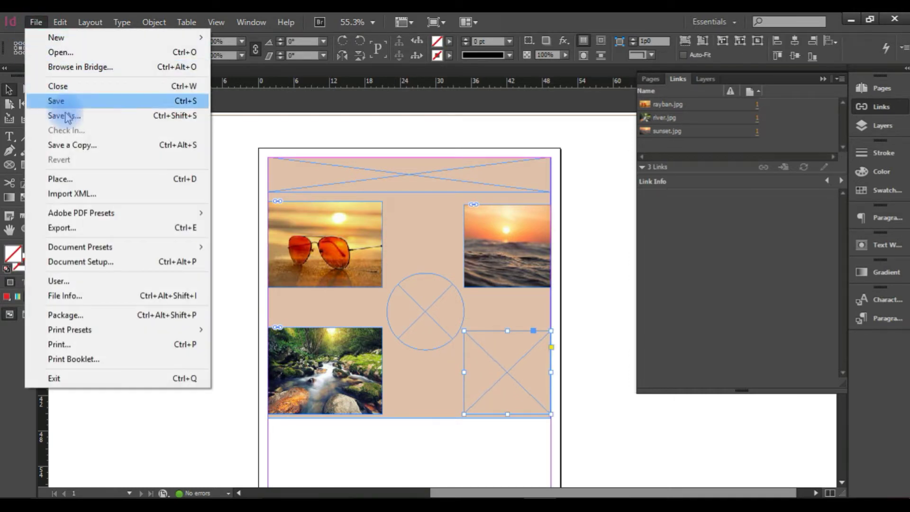
click(93, 187)
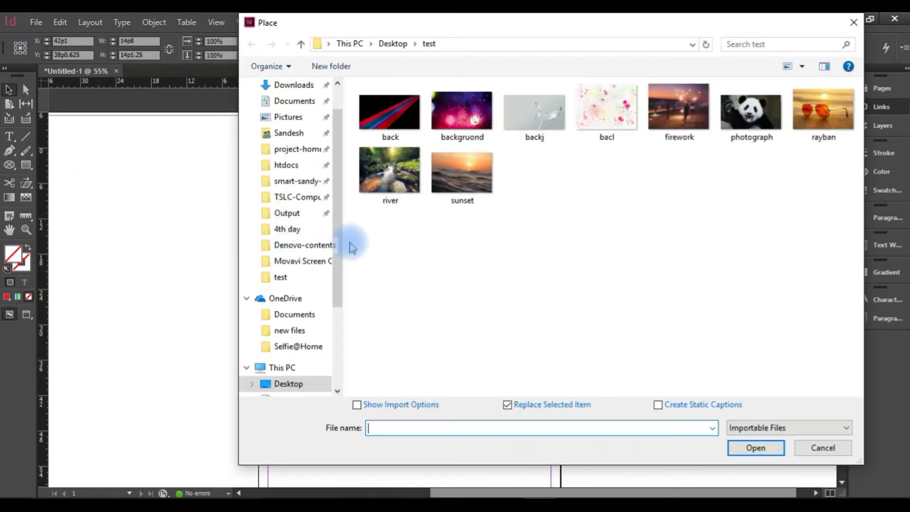
click(449, 190)
click(389, 171)
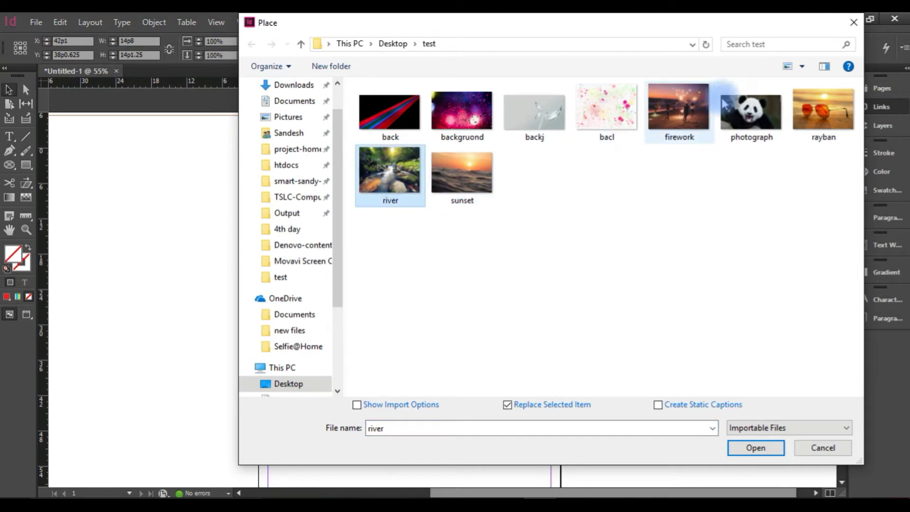
click(684, 107)
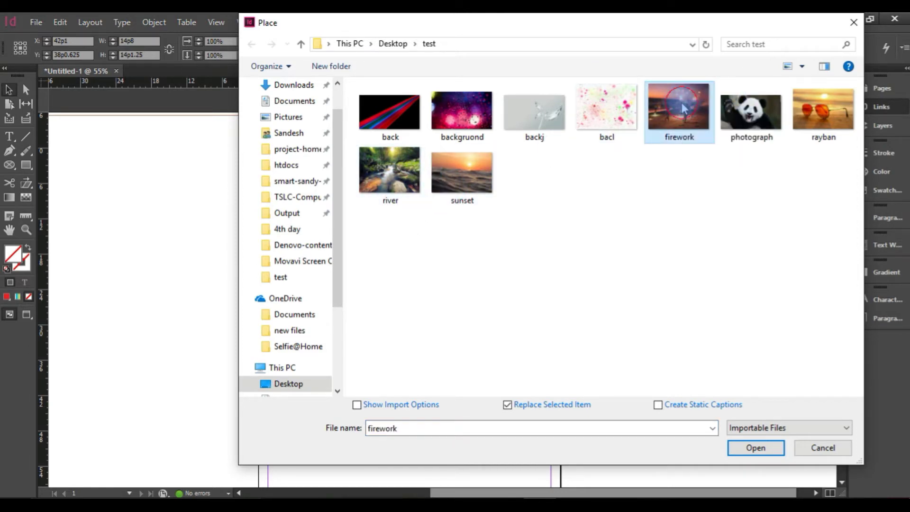
click(684, 107)
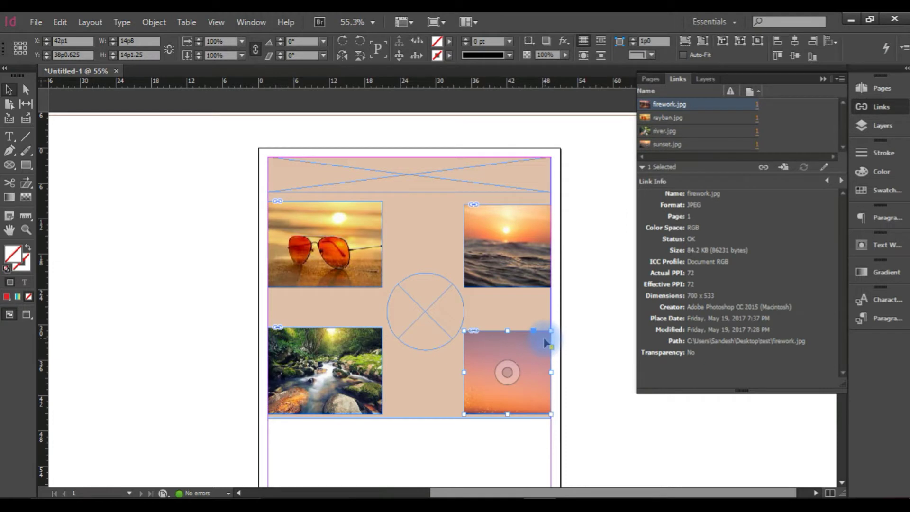
Scale the firework image down to about 33% inside the lower-right frame, centre it over the frame, and deselect it.
click(503, 373)
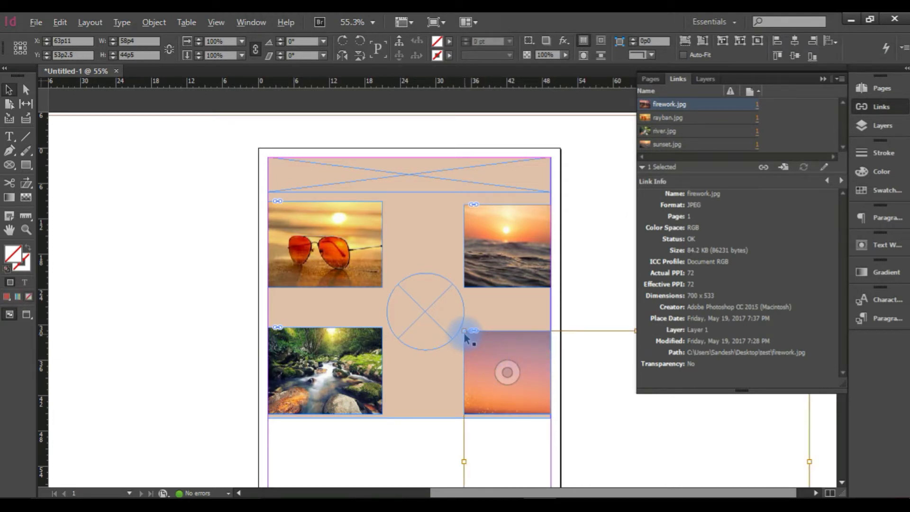
drag(465, 334, 474, 350)
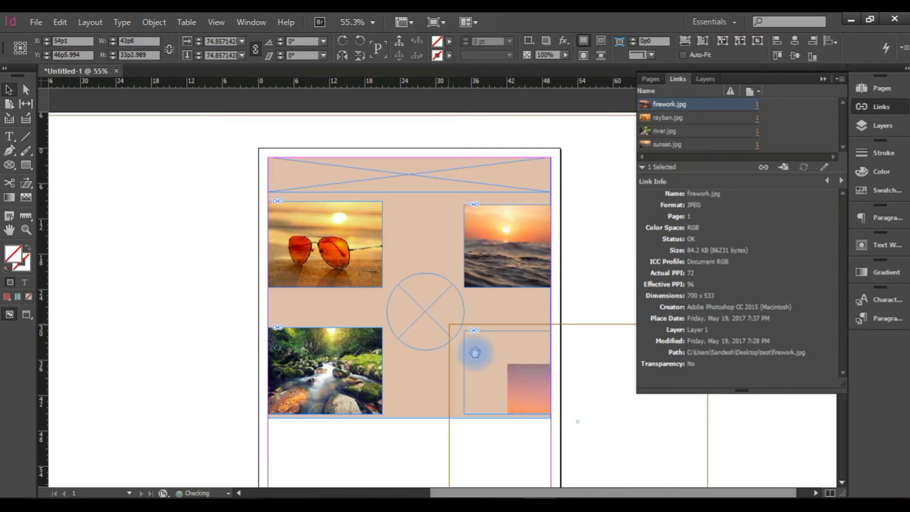
drag(448, 323, 464, 350)
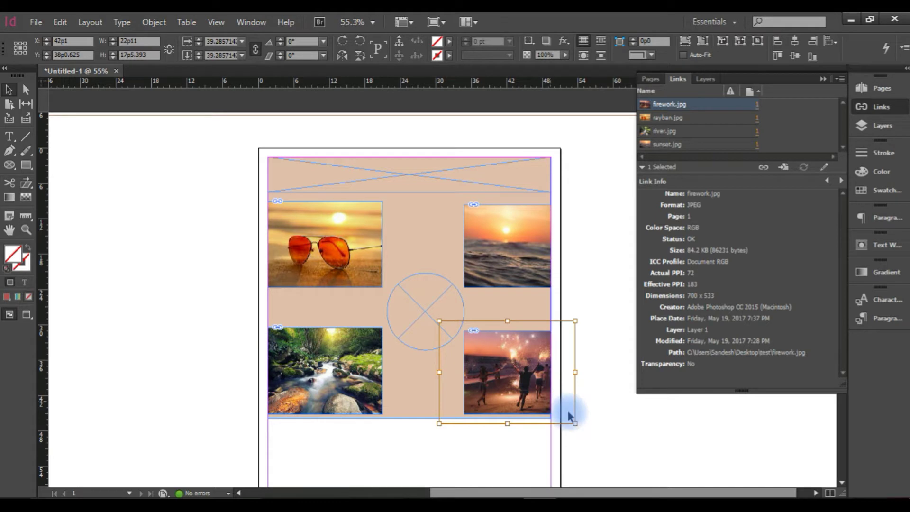
mouse_move(573, 420)
mouse_down()
mouse_move(557, 408)
mouse_move(568, 405)
mouse_up()
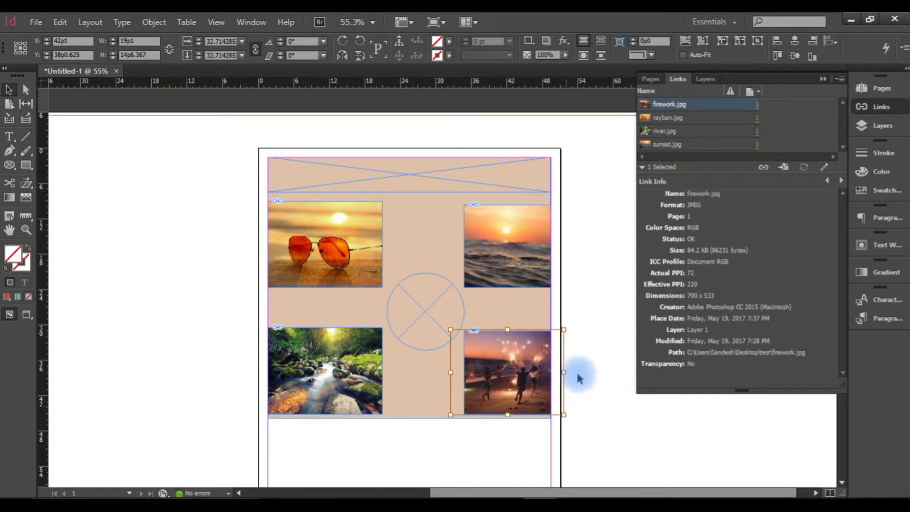
mouse_move(517, 375)
mouse_down()
mouse_move(500, 373)
mouse_move(538, 374)
mouse_move(520, 372)
mouse_up()
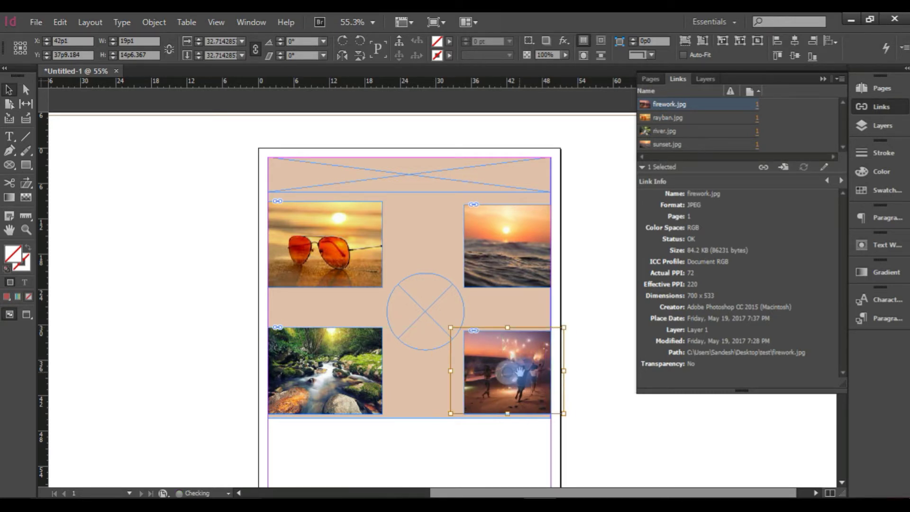
click(605, 355)
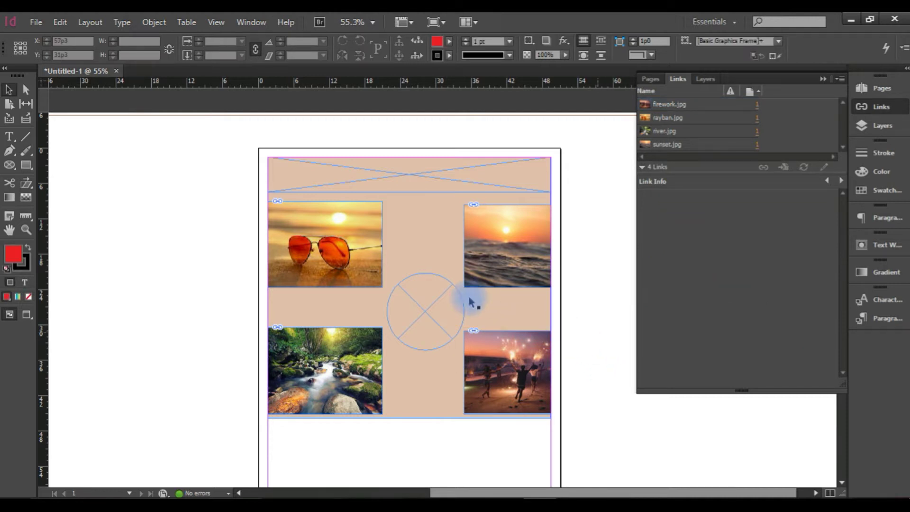
Place the photograph image of the panda into the circular frame in the middle of the layout.
click(425, 309)
click(36, 22)
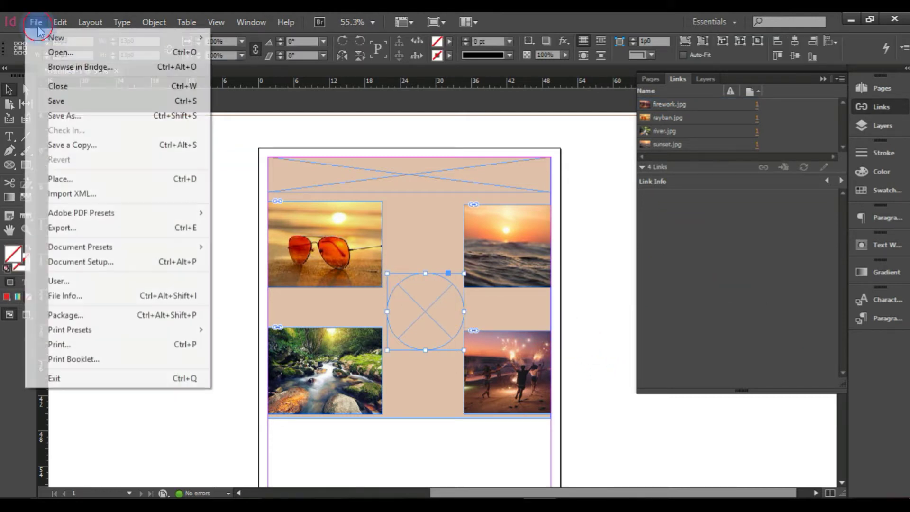
click(87, 179)
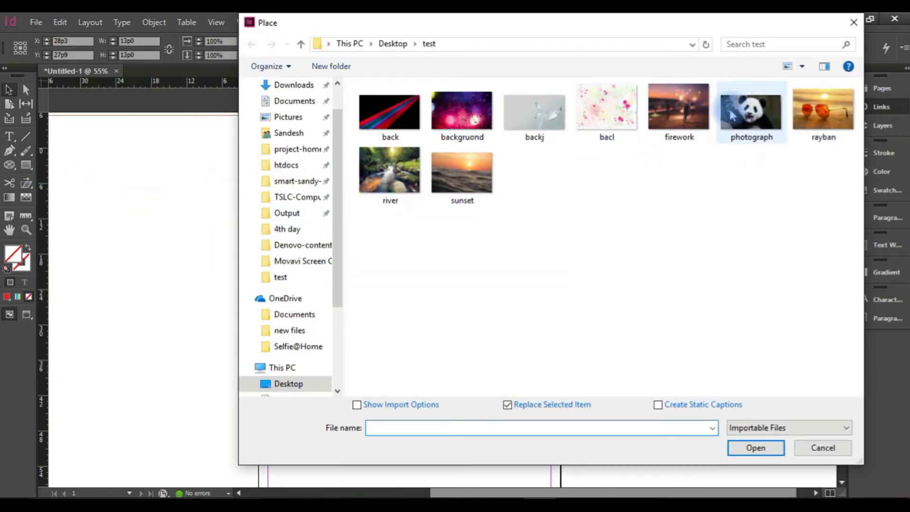
double_click(747, 109)
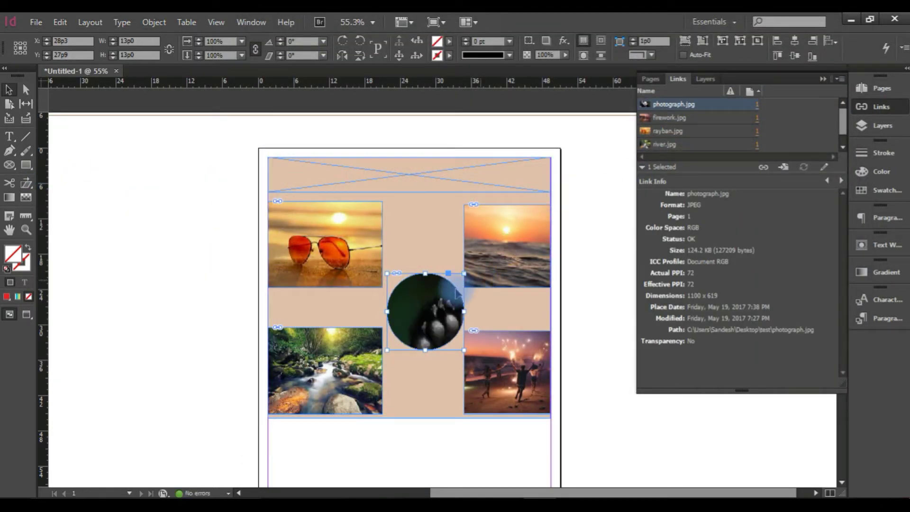
Scale the panda image to about 44%, move it outside the circular frame, and reselect it using Go To Link on photograph.jpg.
drag(442, 309, 608, 405)
click(601, 413)
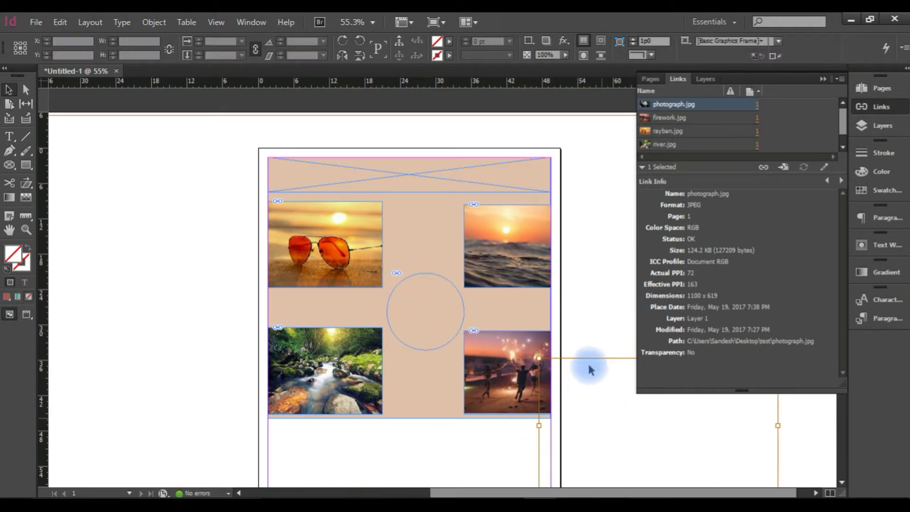
click(677, 102)
right_click(674, 104)
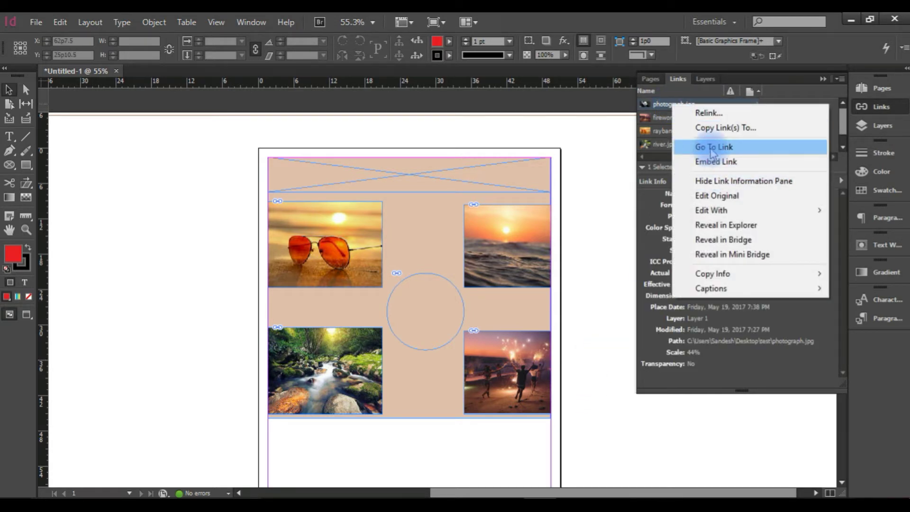
click(711, 148)
click(533, 279)
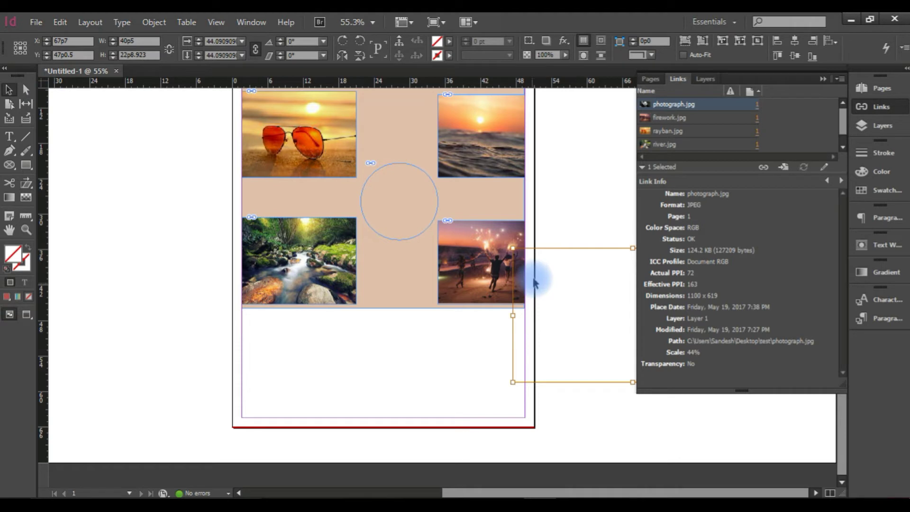
Move the panda image back to the centre of the circular frame, scale it down to about 26%, and deselect it.
drag(556, 252, 320, 140)
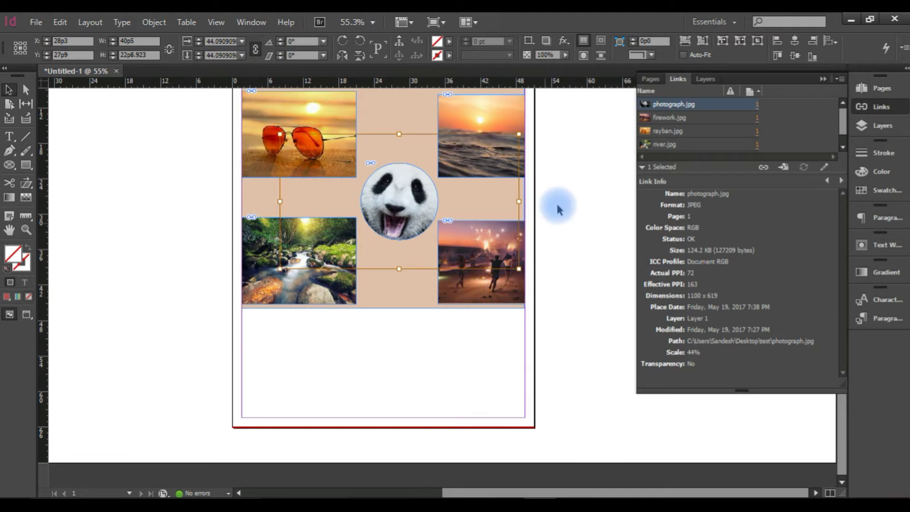
drag(577, 199, 589, 303)
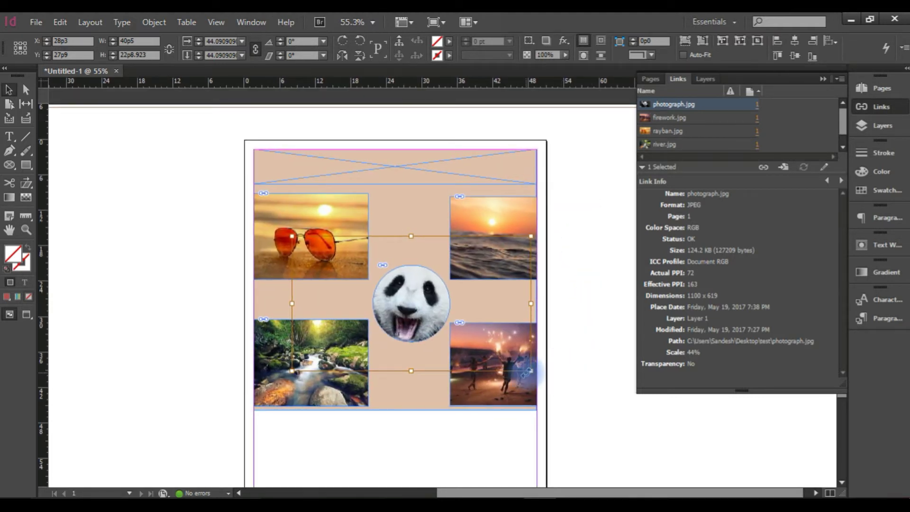
drag(530, 371, 508, 357)
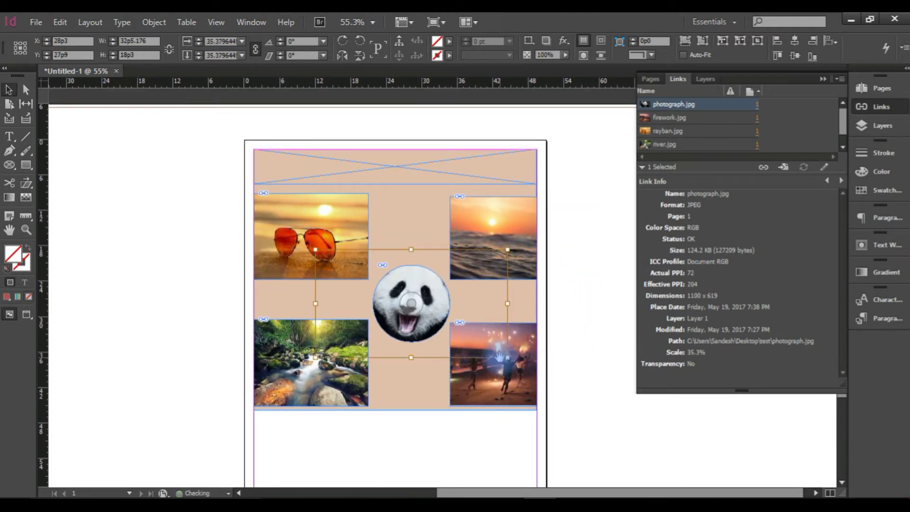
drag(443, 322, 448, 330)
drag(511, 363, 486, 349)
drag(411, 306, 408, 301)
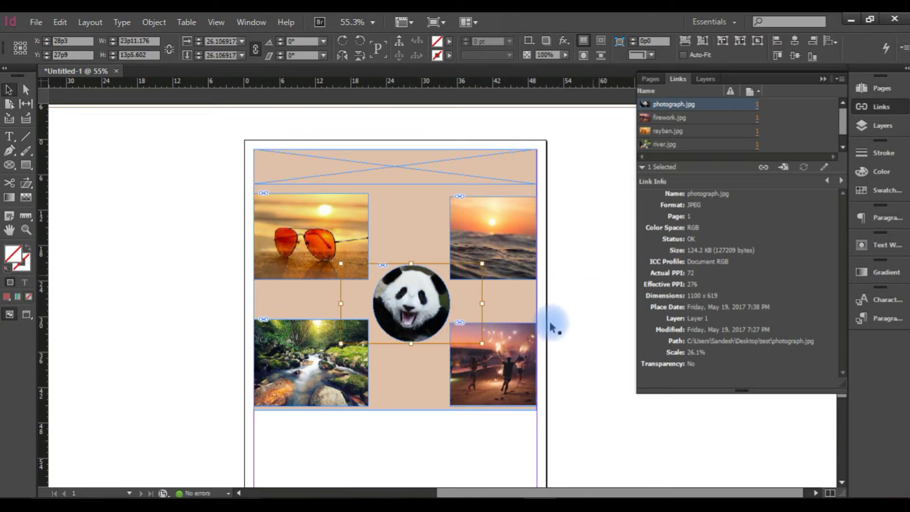
click(596, 309)
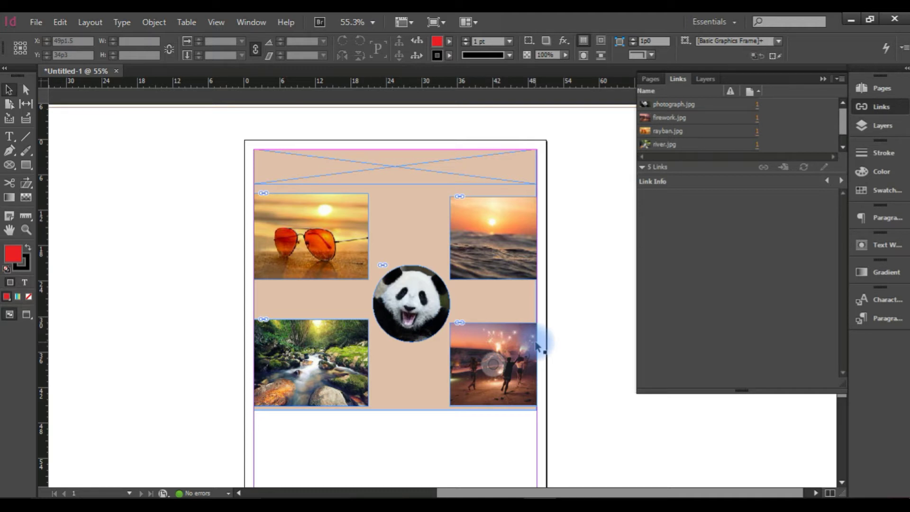
Place the backj image from the test folder into the large beige background frame.
click(406, 196)
click(548, 174)
click(36, 22)
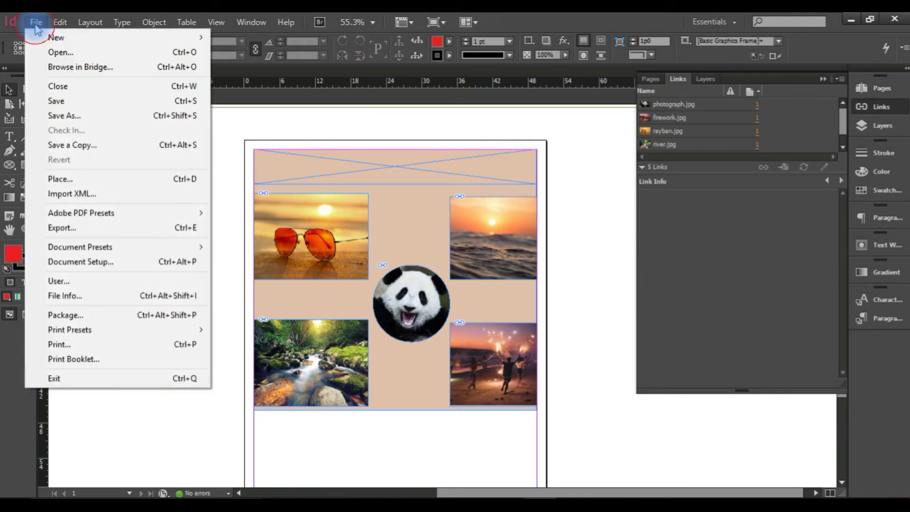
click(71, 178)
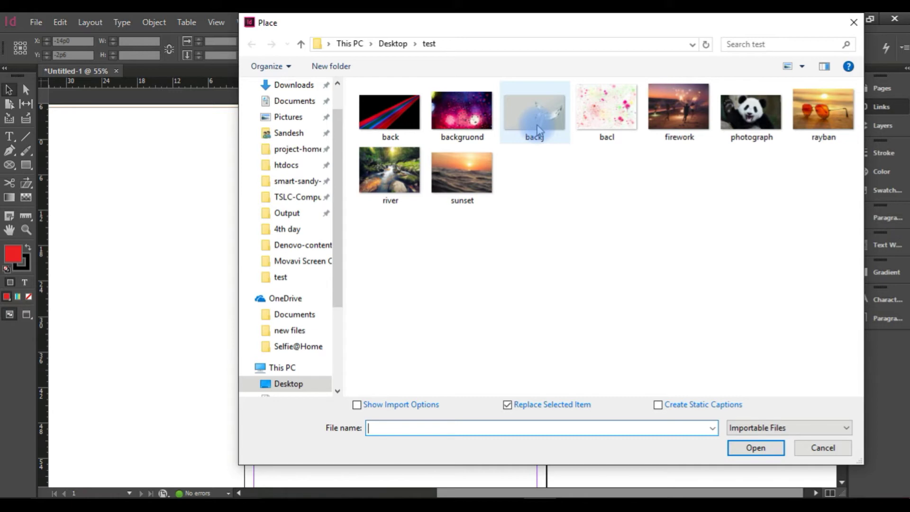
double_click(539, 129)
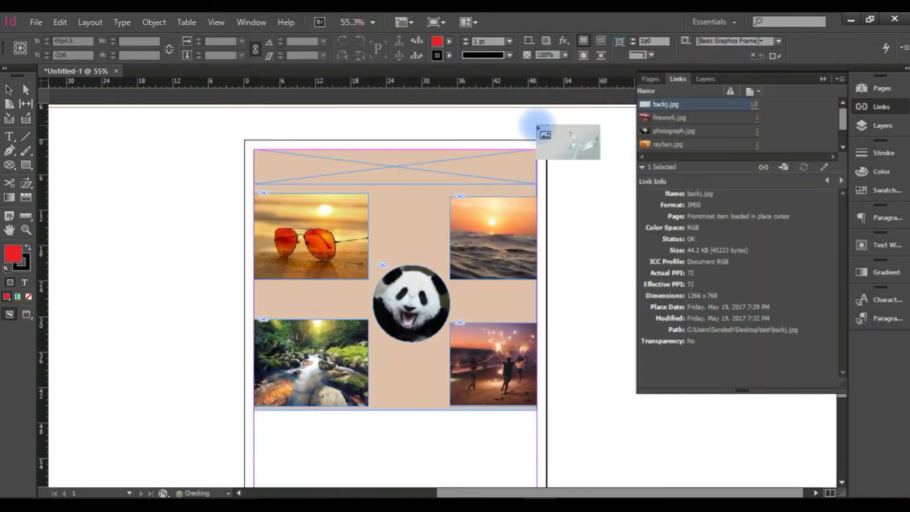
click(381, 216)
click(395, 277)
Drop the backj image into the beige background frame, scale it down to about 64% and position its leaf artwork within the frame.
click(391, 221)
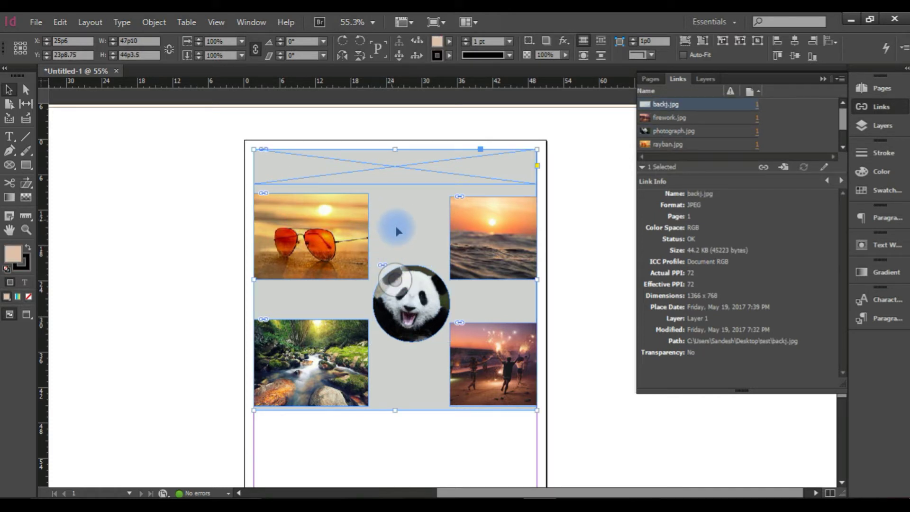
click(26, 90)
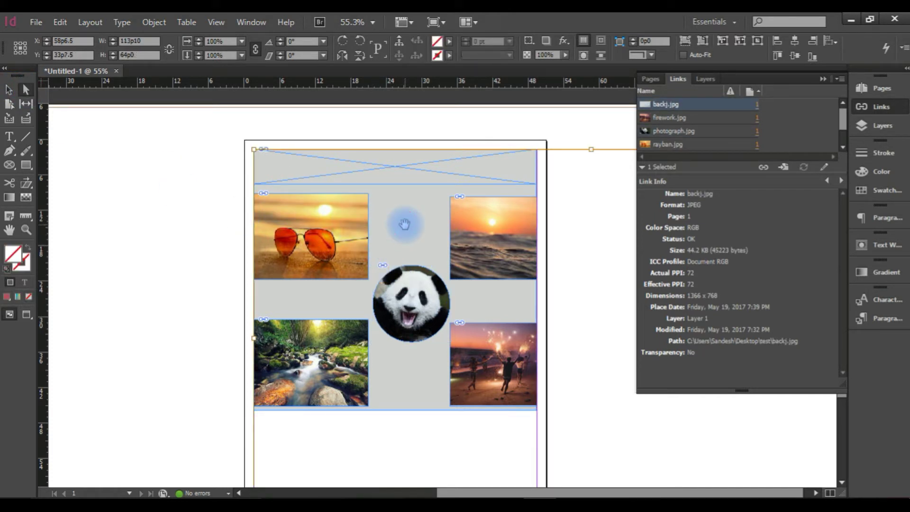
click(251, 148)
drag(254, 150, 325, 189)
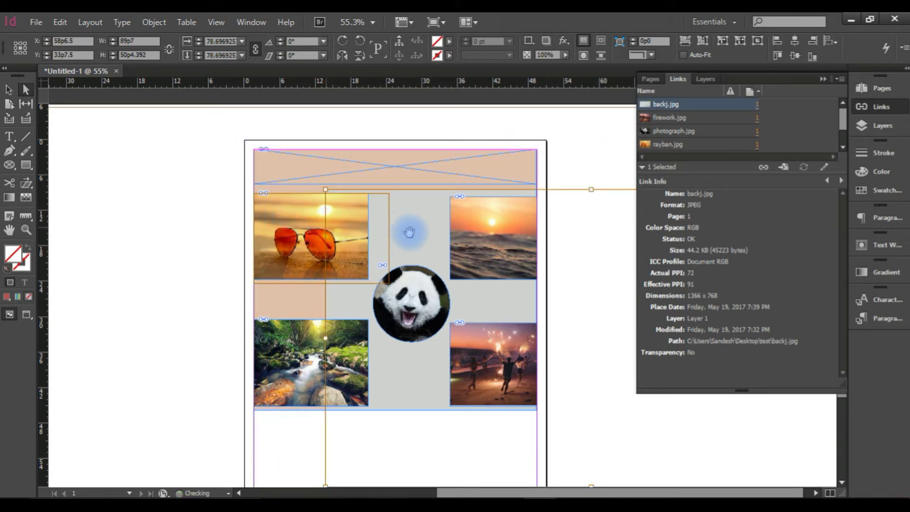
drag(408, 236, 247, 167)
drag(165, 121, 212, 154)
drag(422, 216, 363, 227)
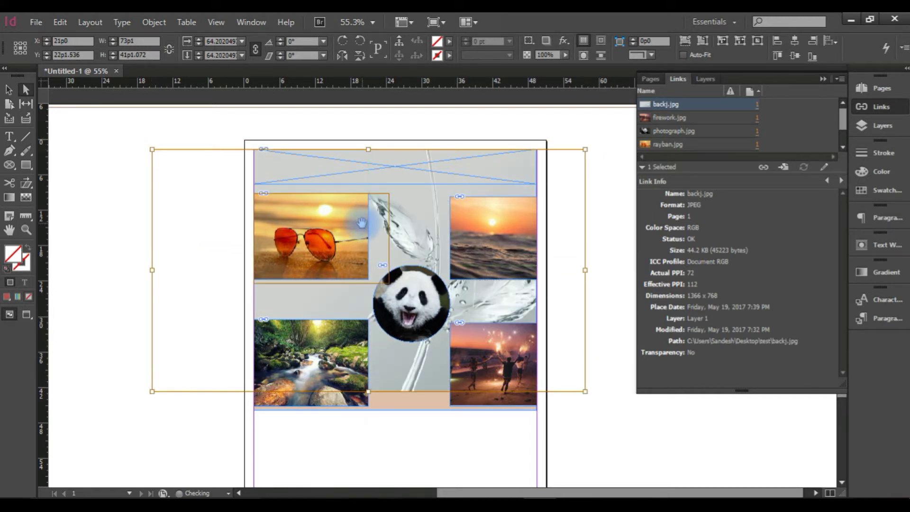
Nudge the backj image left and stretch its lower edge to the frame's bottom, about 69% vertical scale.
key(Left)
key(Left)
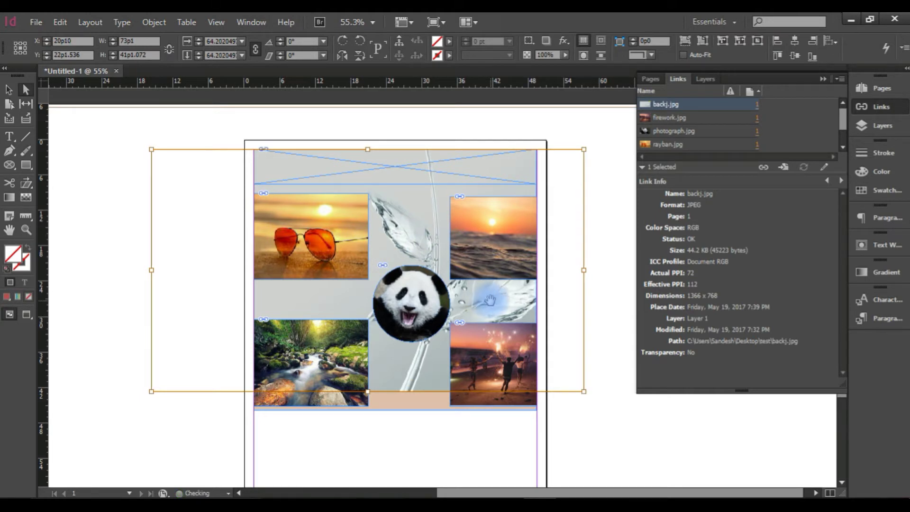
key(shift+Left)
key(shift+Left)
key(Left)
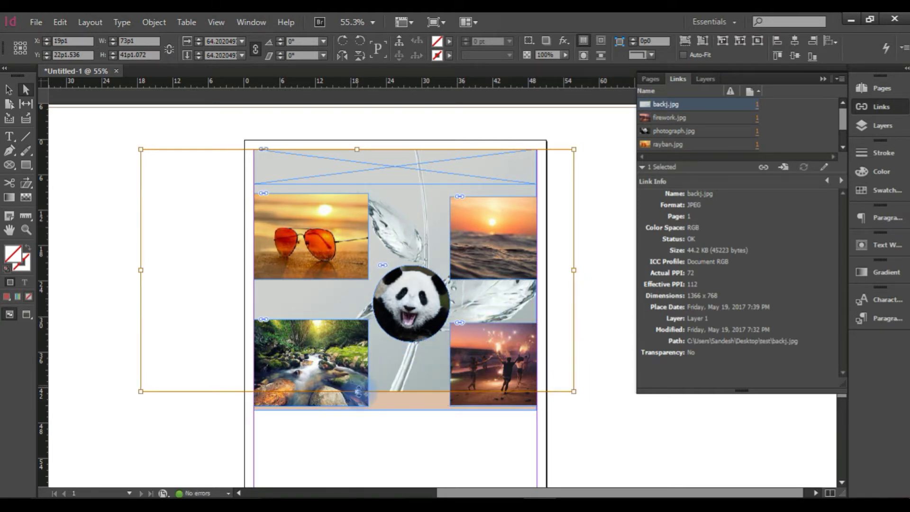
drag(358, 392, 358, 413)
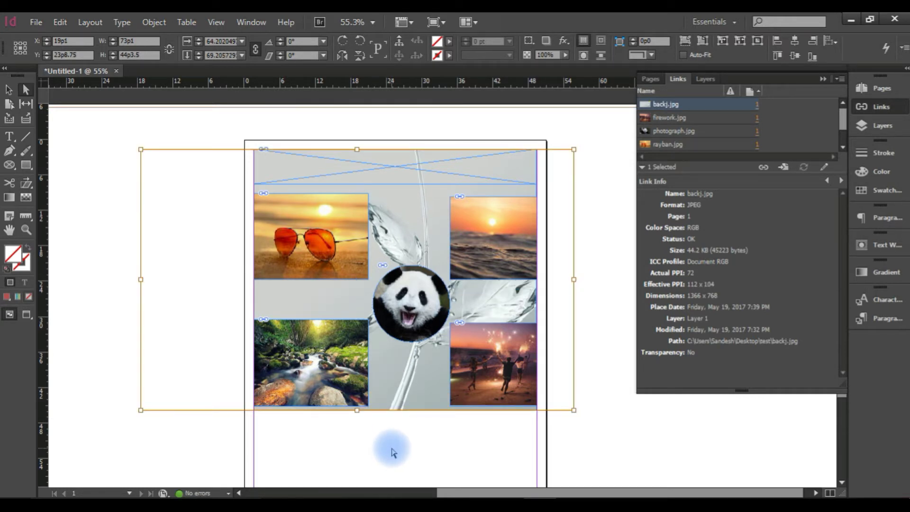
click(391, 449)
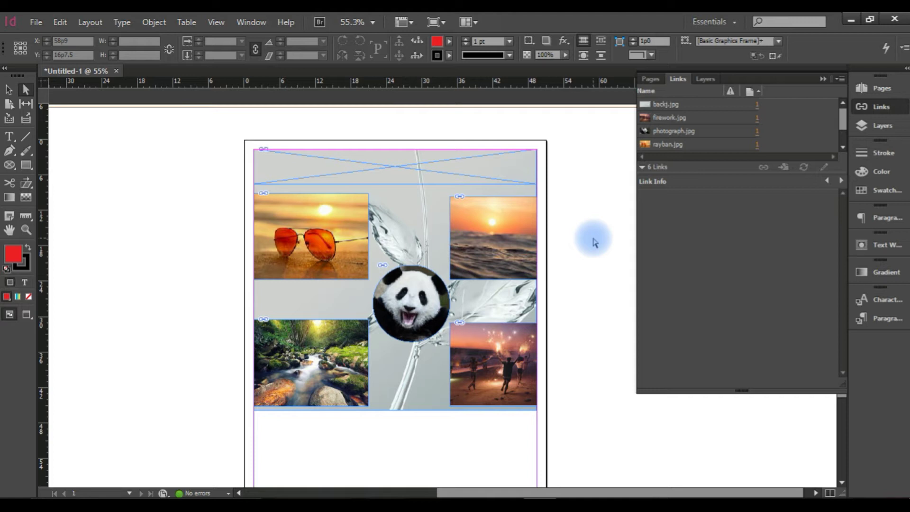
Enter the title "Party Rockers!!!!" in the empty frame along the upper edge of the page.
click(404, 175)
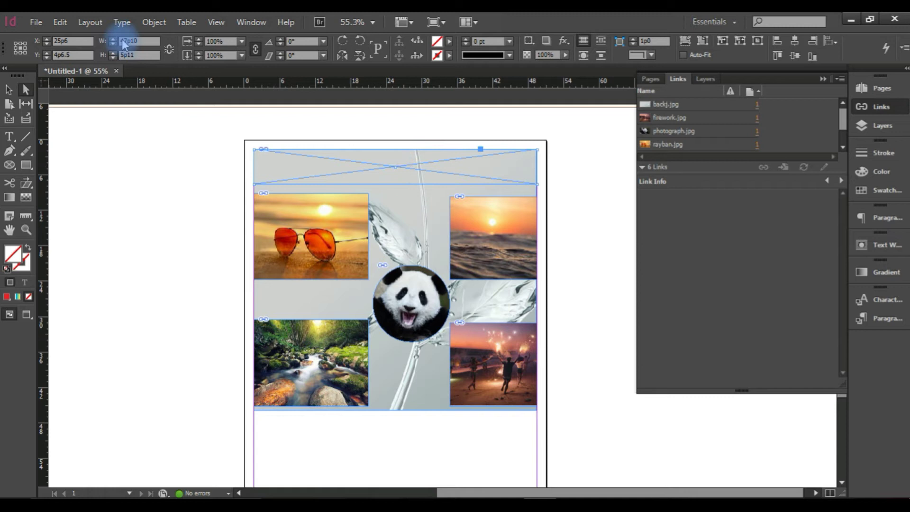
click(30, 21)
click(29, 22)
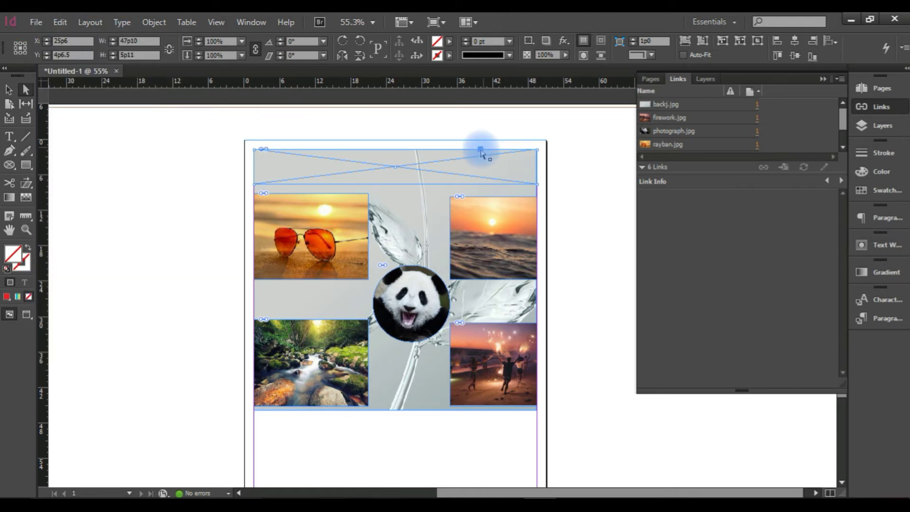
click(9, 137)
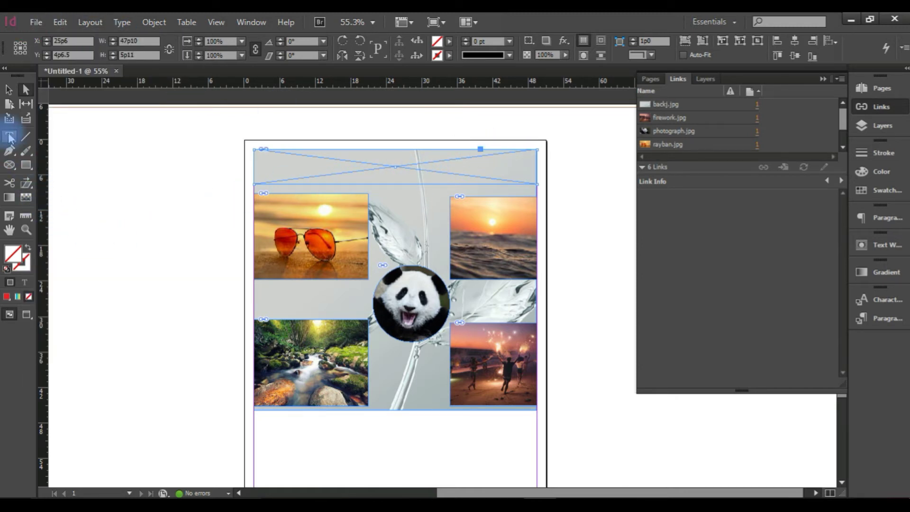
click(299, 176)
text(Party Rockers!!!)
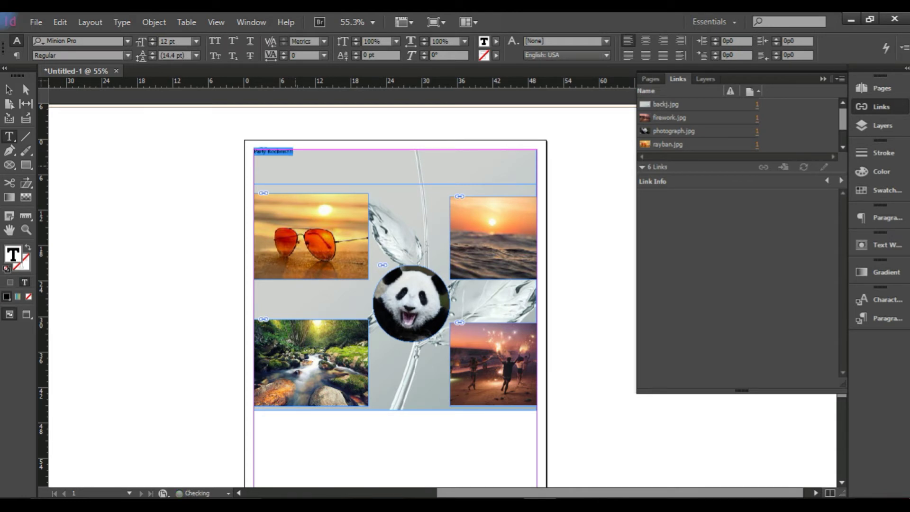
Enlarge the title text to 78 pt and centre-align it.
key(ctrl+shift+period)
key(ctrl+shift+period)
key(ctrl+shift+period)
key(ctrl+shift+period)
key(ctrl+shift+period)
key(ctrl+shift+period)
key(ctrl+shift+period)
key(ctrl+shift+period)
key(ctrl+shift+period)
key(ctrl+shift+period)
key(ctrl+shift+period)
key(ctrl+shift+period)
key(ctrl+shift+period)
key(ctrl+shift+period)
key(ctrl+shift+period)
key(ctrl+shift+period)
key(ctrl+shift+period)
key(ctrl+shift+period)
key(ctrl+shift+period)
key(ctrl+shift+period)
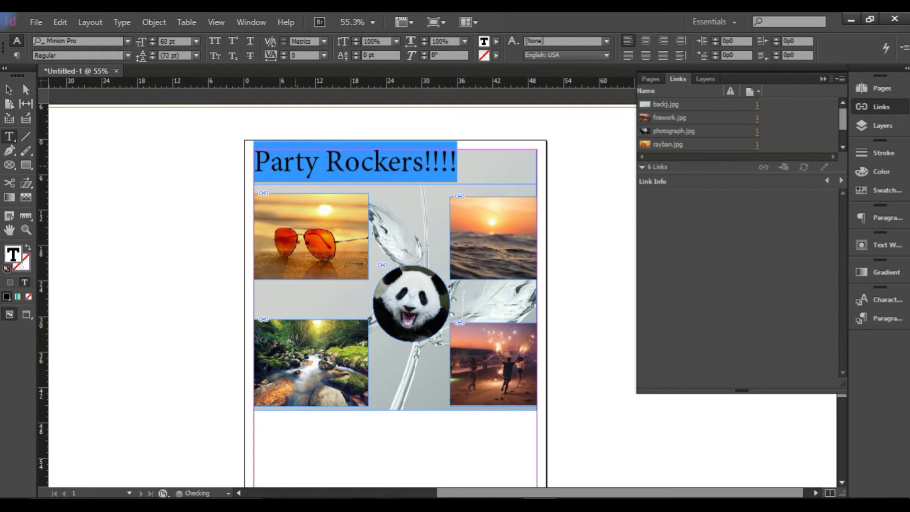
key(ctrl+shift+period)
key(ctrl+shift+period)
key(ctrl+shift+period)
key(ctrl+shift+period)
key(ctrl+shift+period)
key(ctrl+shift+period)
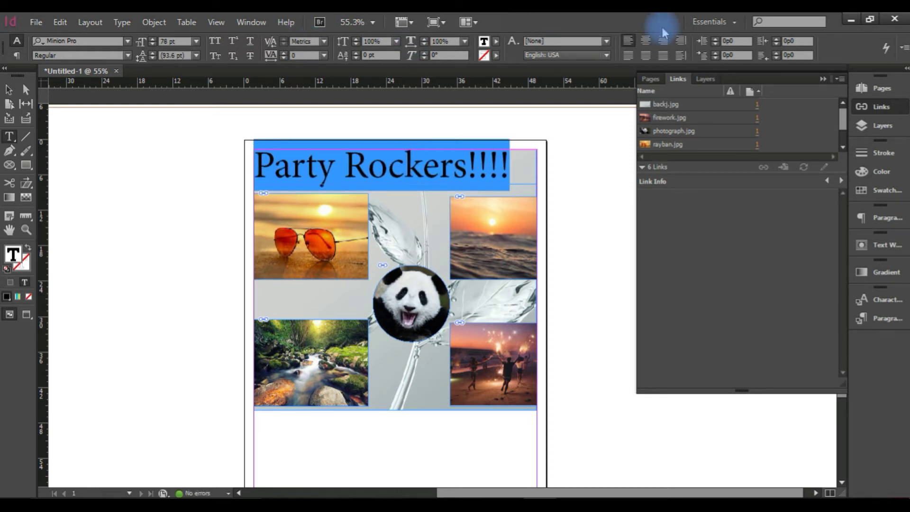
click(646, 44)
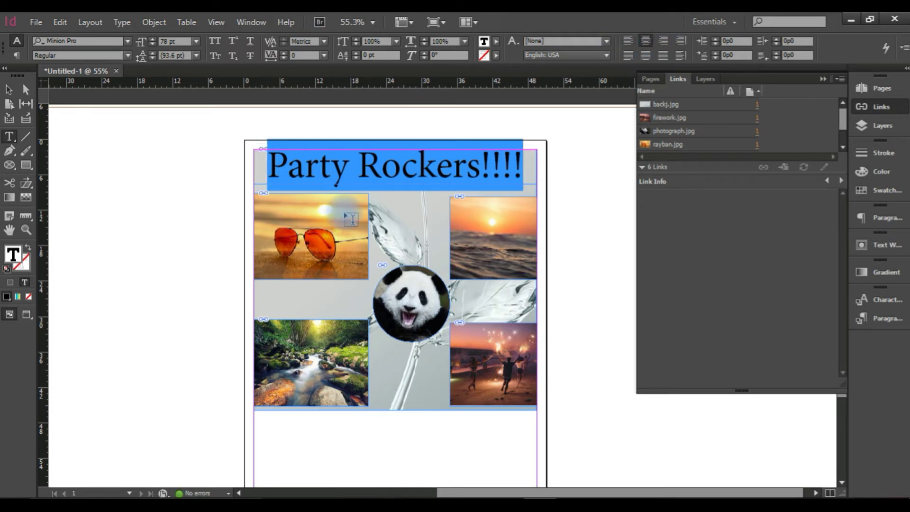
Fill the title text with the yellow C=0 M=0 Y=100 K=0 swatch.
click(496, 43)
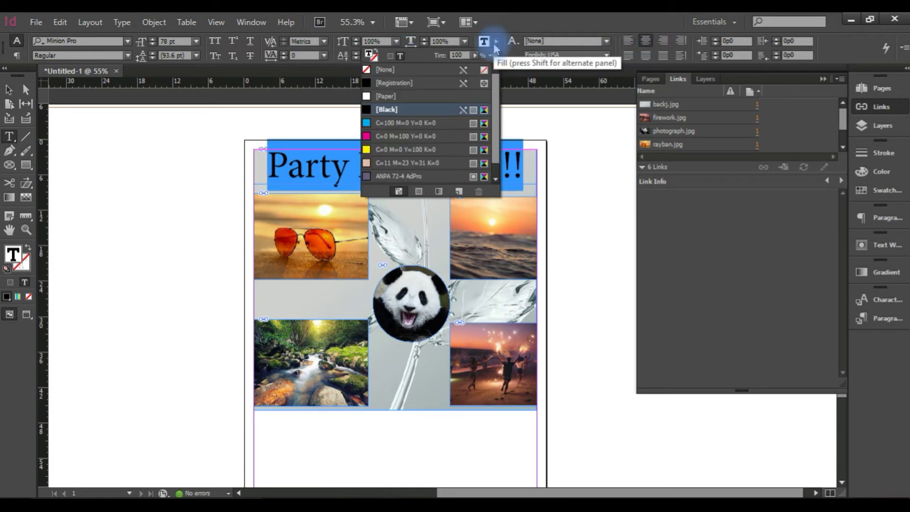
click(390, 150)
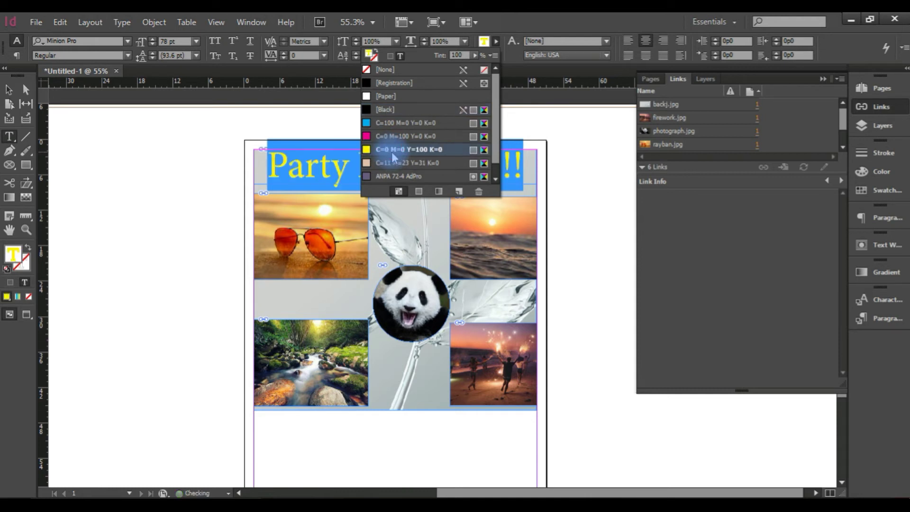
click(11, 91)
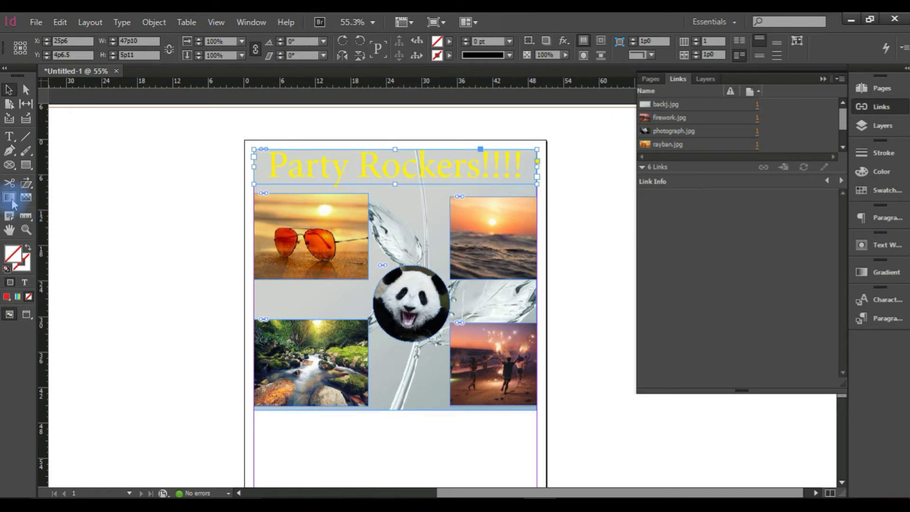
Select the whole title text and apply a white-to-cyan-to-yellow gradient across it with the Gradient Swatch tool.
click(15, 141)
drag(269, 163, 520, 165)
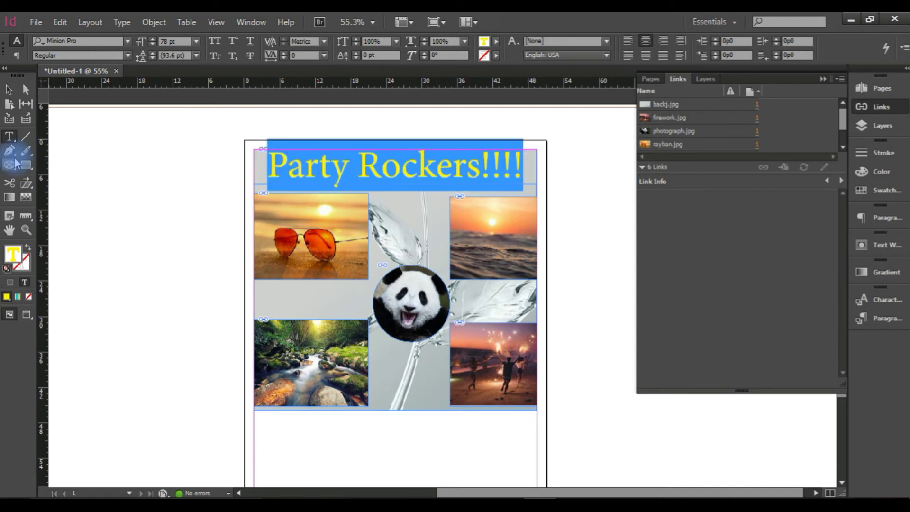
click(10, 199)
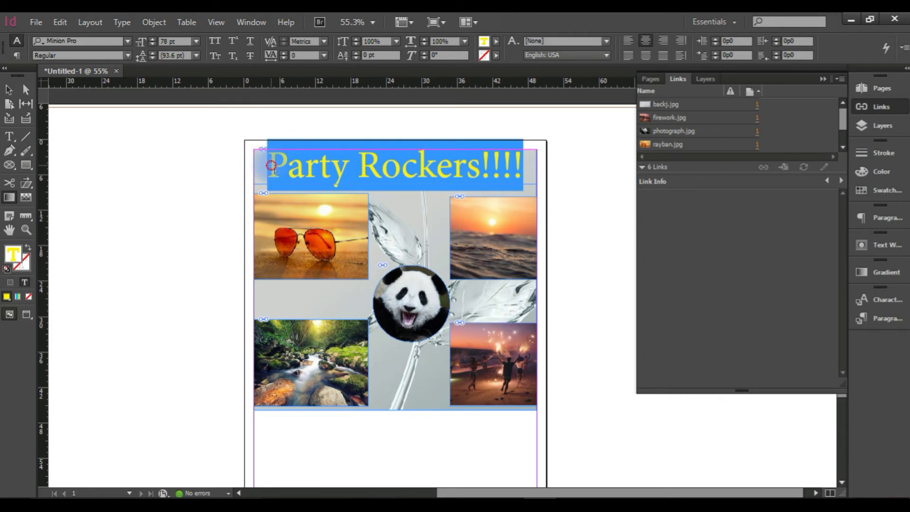
drag(271, 166, 413, 171)
drag(508, 175, 513, 187)
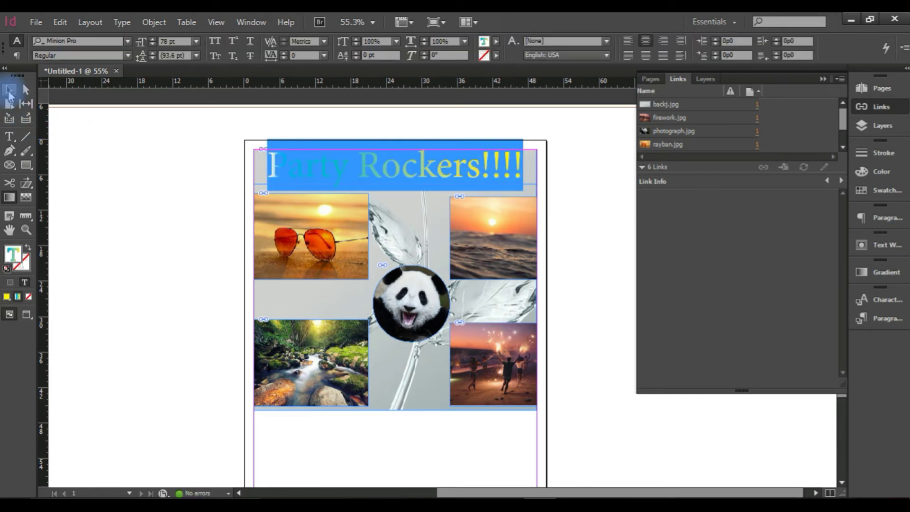
click(10, 91)
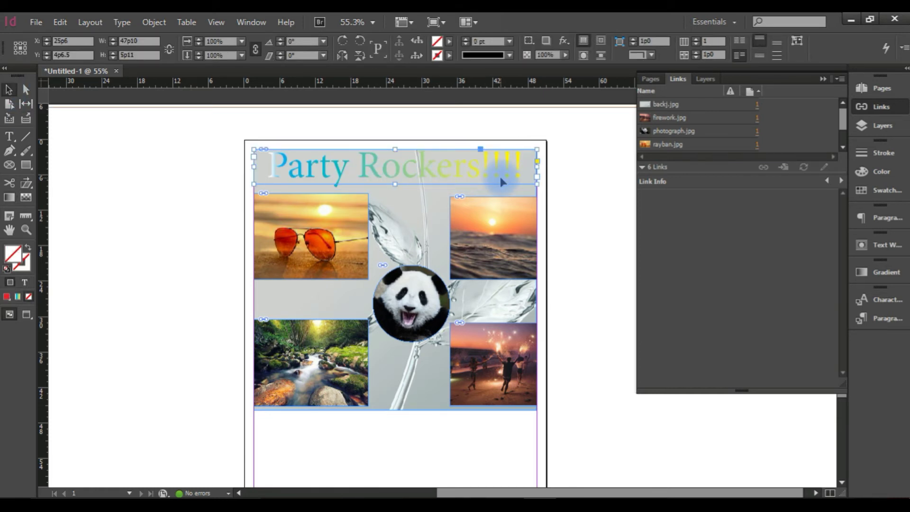
Try to redraw the gradient across the title with the Gradient Swatch tool, and undo the resulting frame fill.
click(10, 136)
drag(267, 166, 491, 167)
click(9, 90)
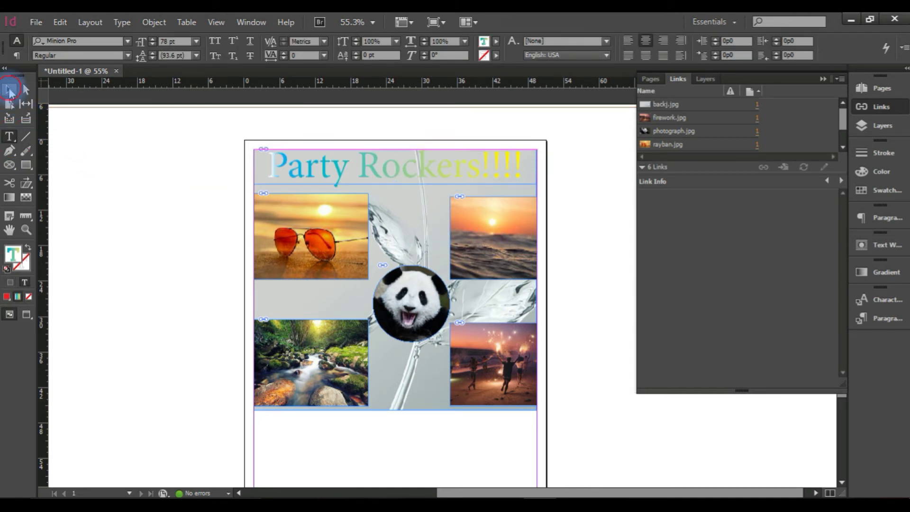
click(6, 204)
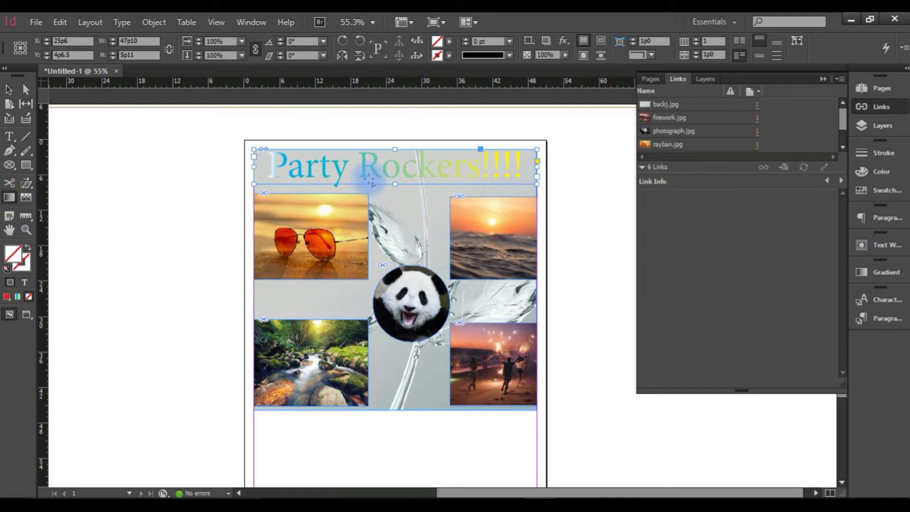
drag(288, 163, 471, 164)
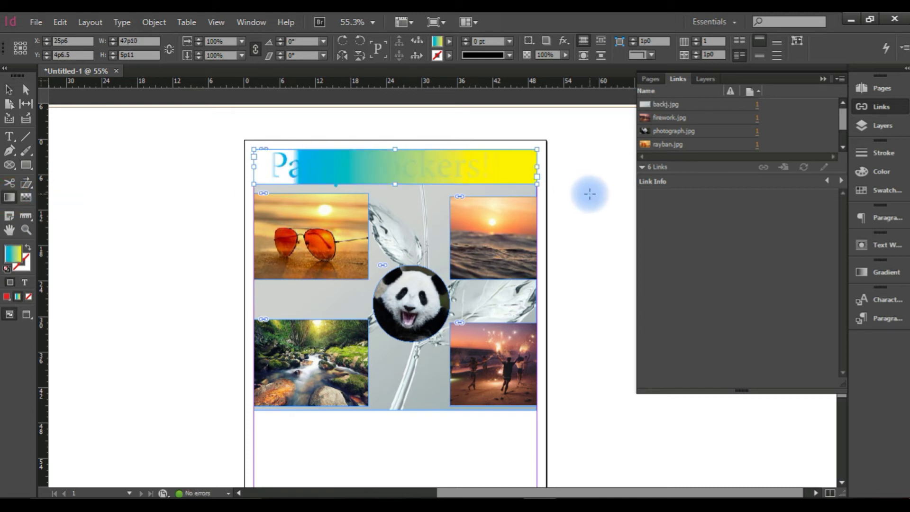
key(ctrl+z)
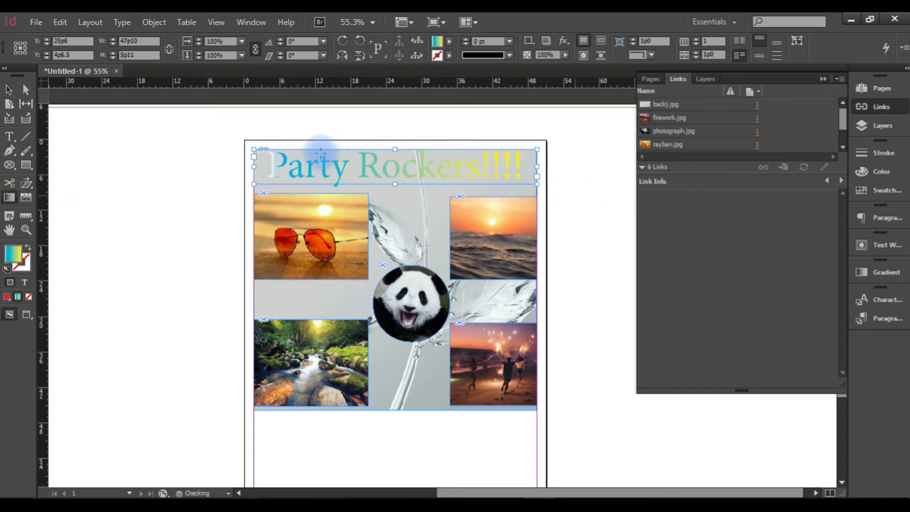
Select the whole title text and examine its stroke, colour and swatch options.
key(t)
drag(268, 165, 524, 166)
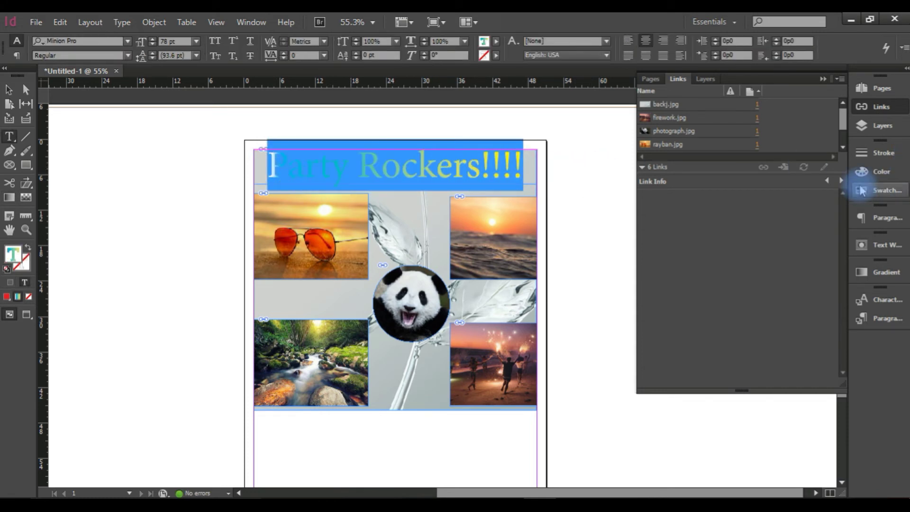
click(882, 171)
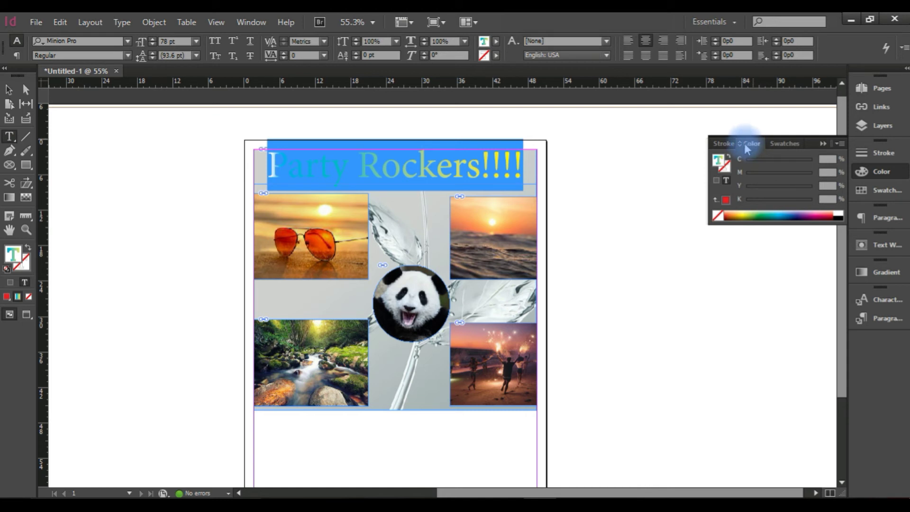
click(746, 147)
click(865, 171)
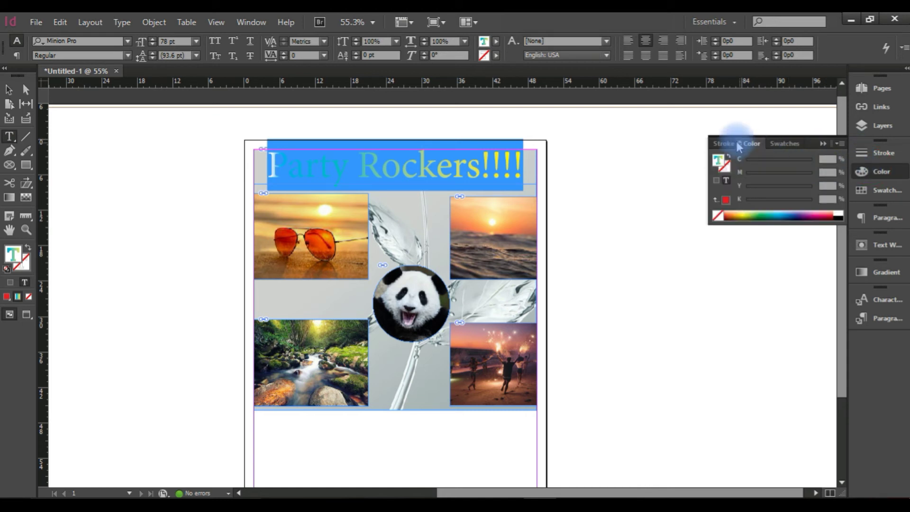
click(725, 143)
click(752, 144)
click(780, 143)
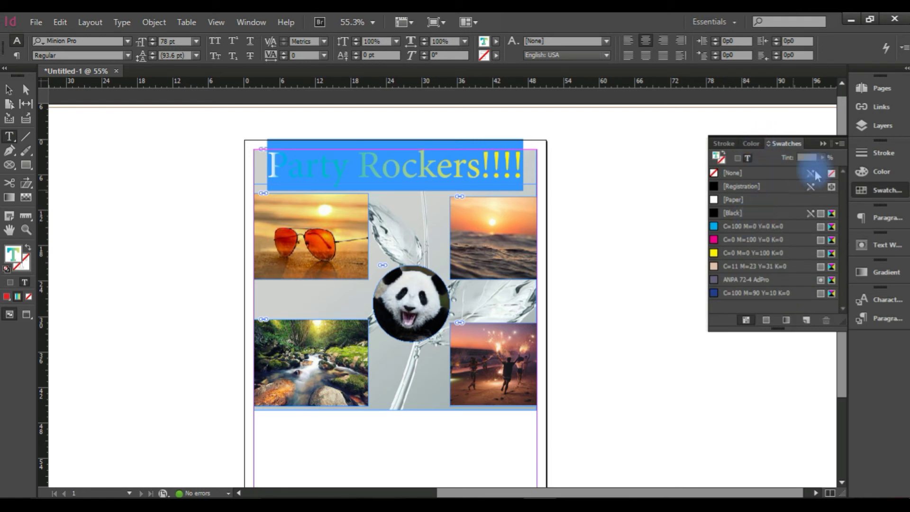
click(838, 143)
click(839, 144)
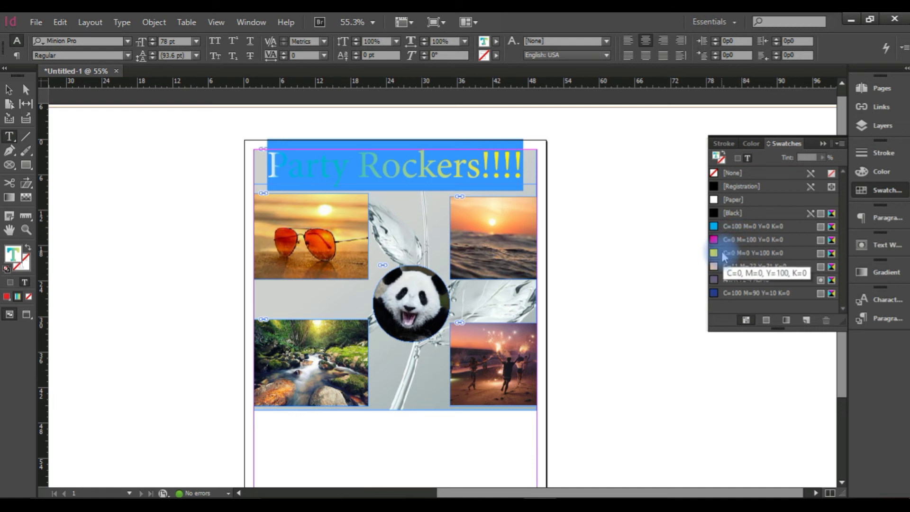
Remove the cyan colour stop from the title text's gradient, keeping the yellow stops at both ends.
click(884, 272)
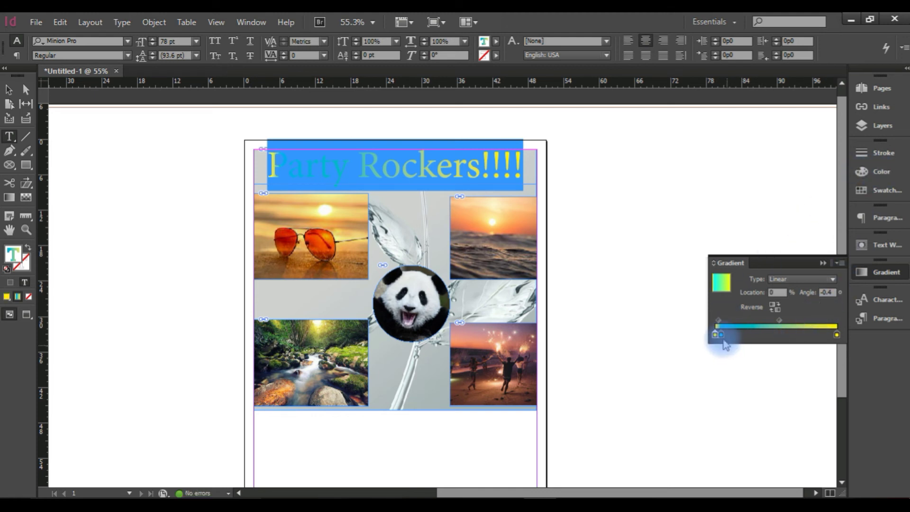
drag(719, 336, 728, 376)
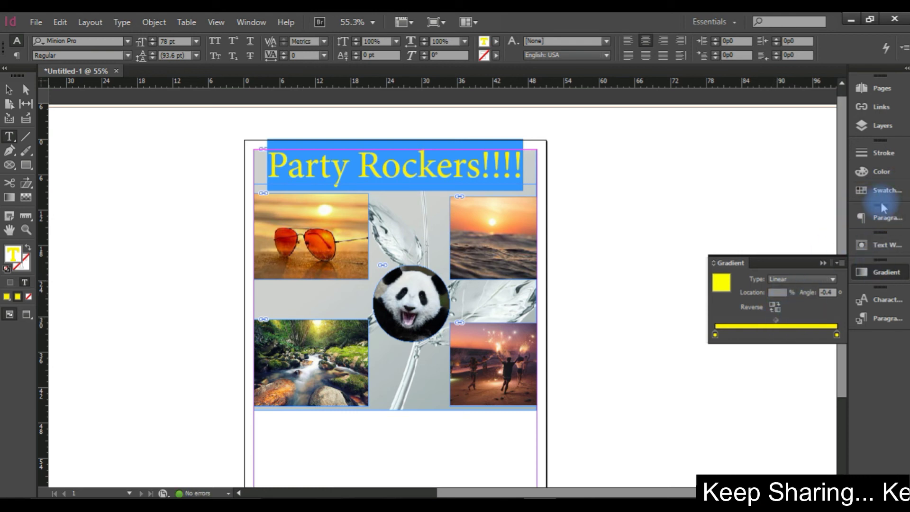
Apply the magenta swatch to the title text and redefine it as purple by raising its cyan to 61%.
click(863, 190)
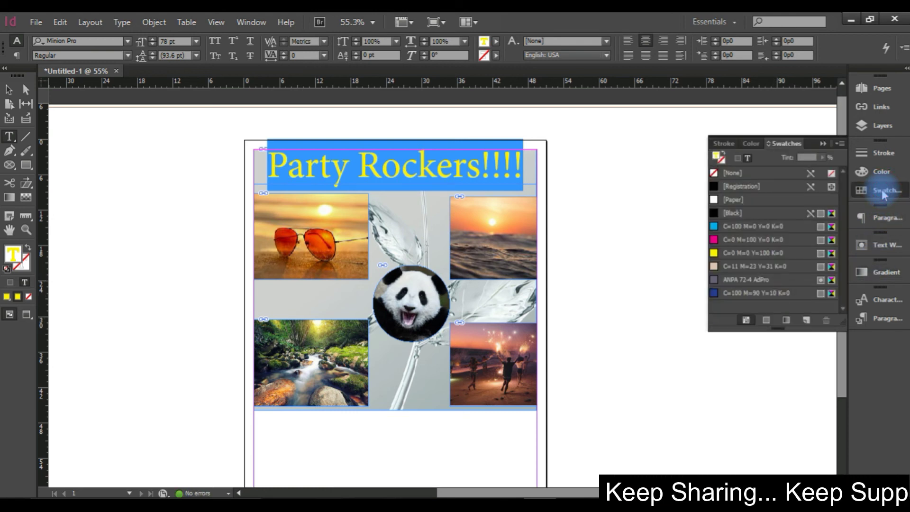
double_click(717, 240)
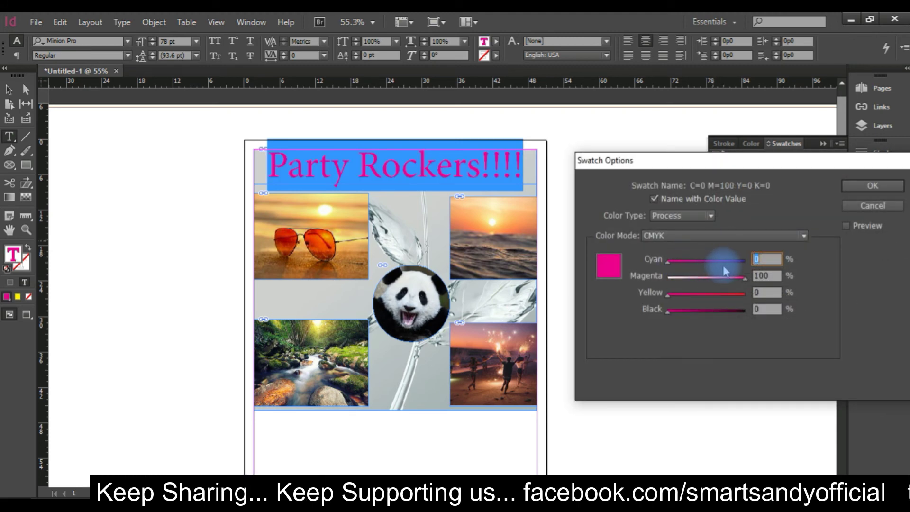
drag(669, 260, 735, 258)
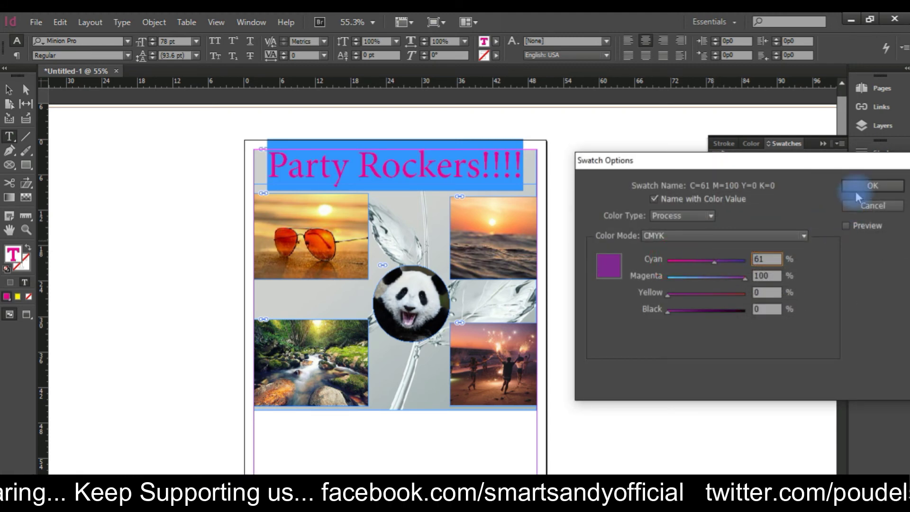
click(859, 188)
Apply a linear gradient to the title text from yellow to the C=61 M=100 Y=0 K=0 purple swatch, and finish text editing.
click(715, 241)
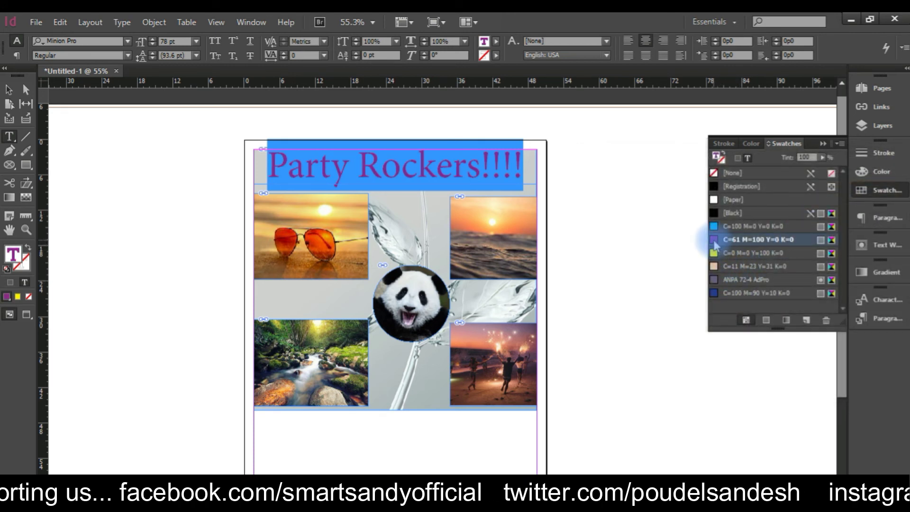
click(714, 252)
click(876, 271)
click(834, 323)
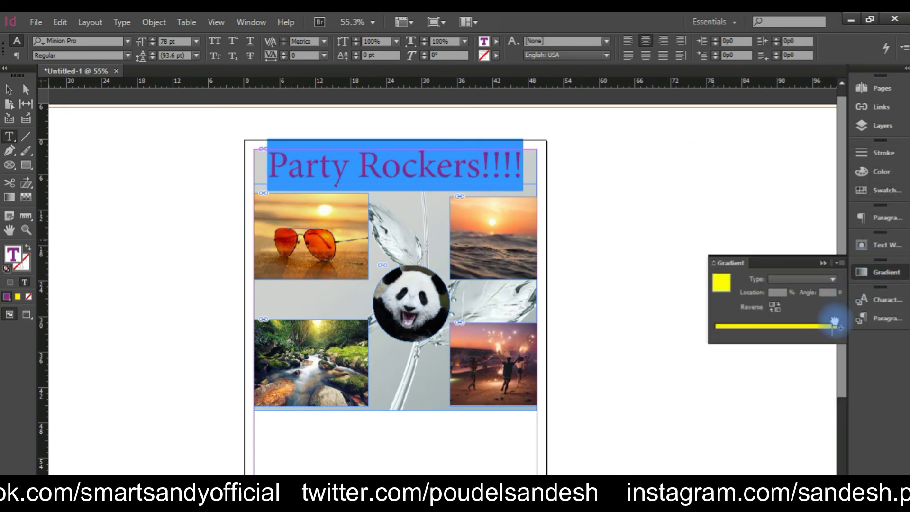
click(834, 326)
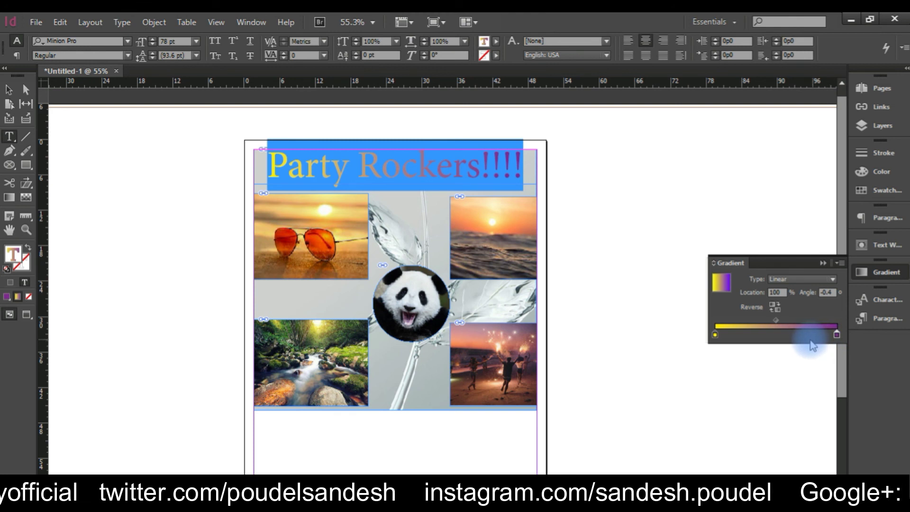
click(10, 90)
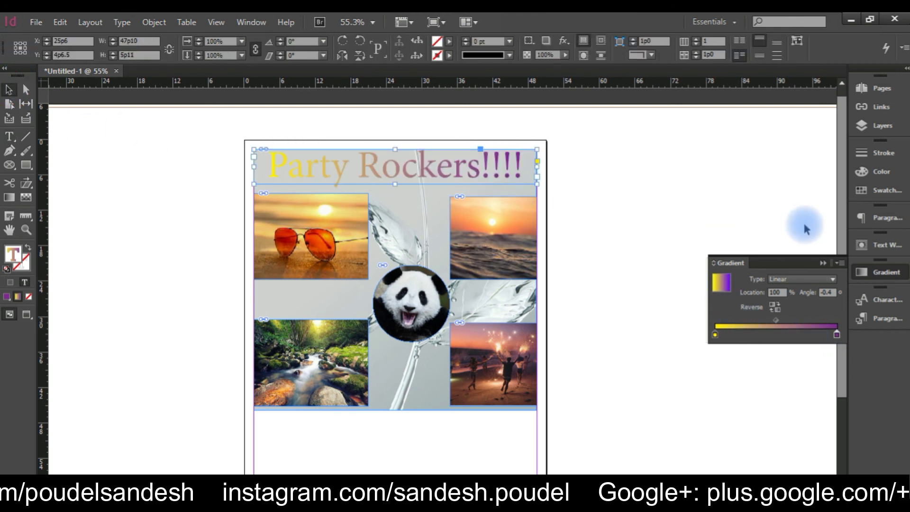
click(876, 272)
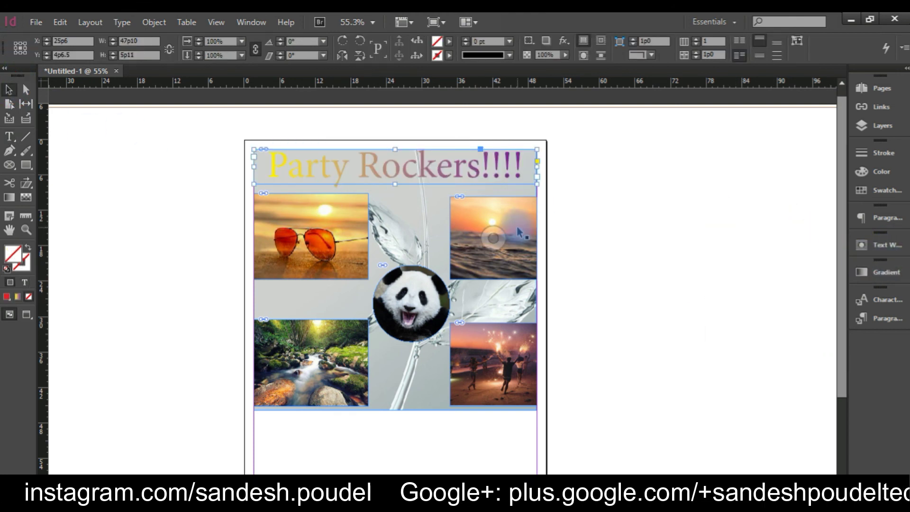